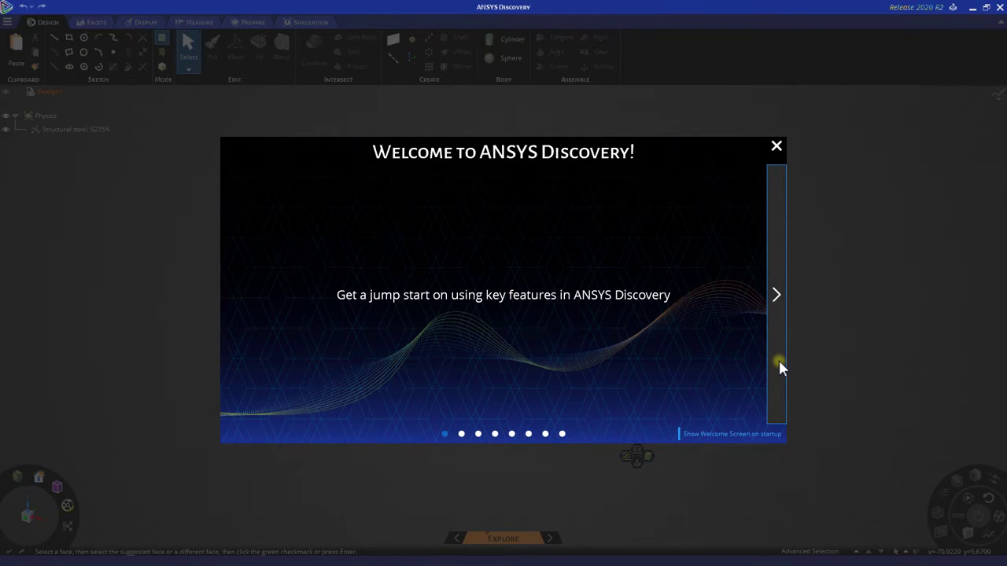
- Page through the welcome slides to the final one and open the home page
click(778, 365)
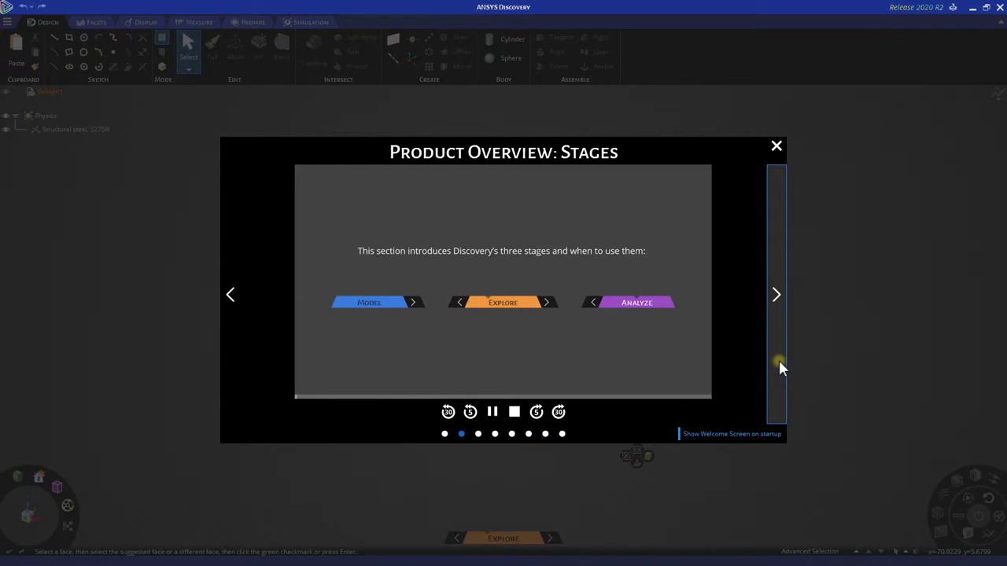
click(779, 365)
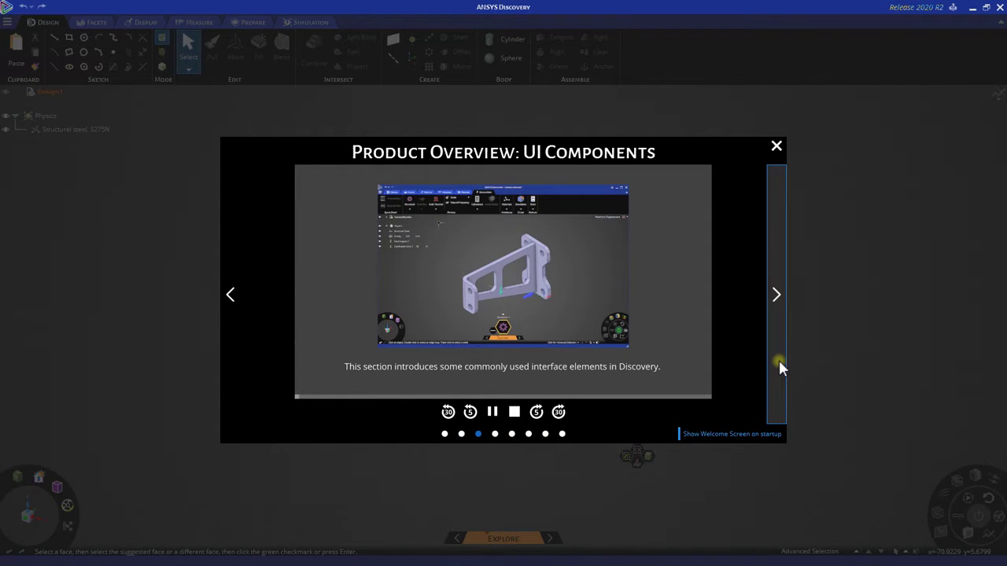
click(778, 365)
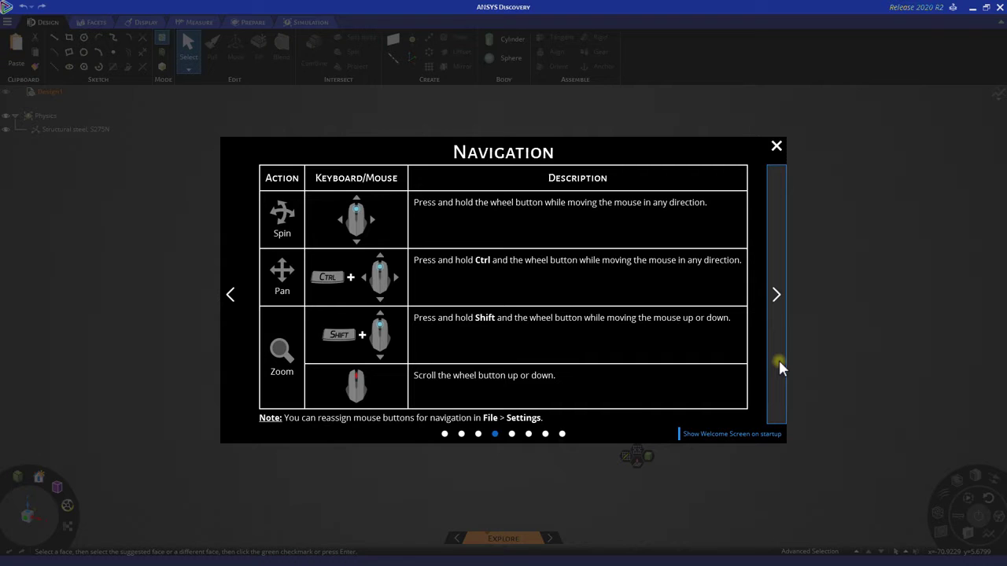
click(779, 365)
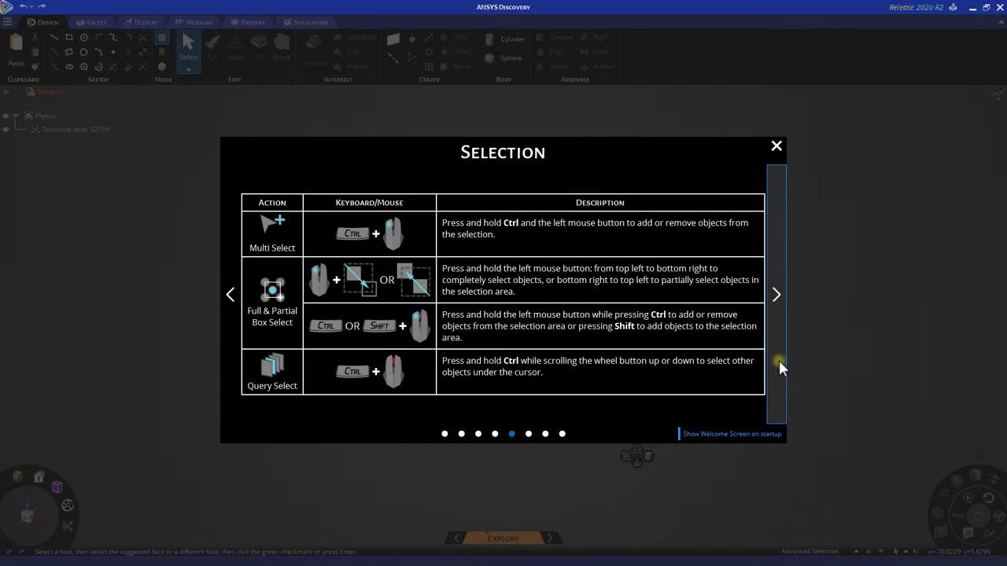
click(779, 365)
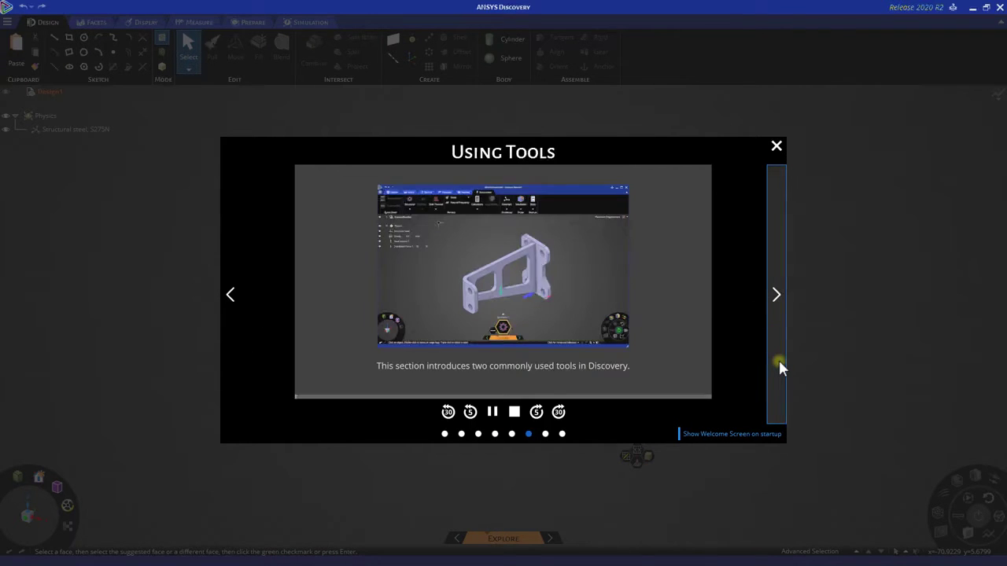
click(778, 364)
click(778, 363)
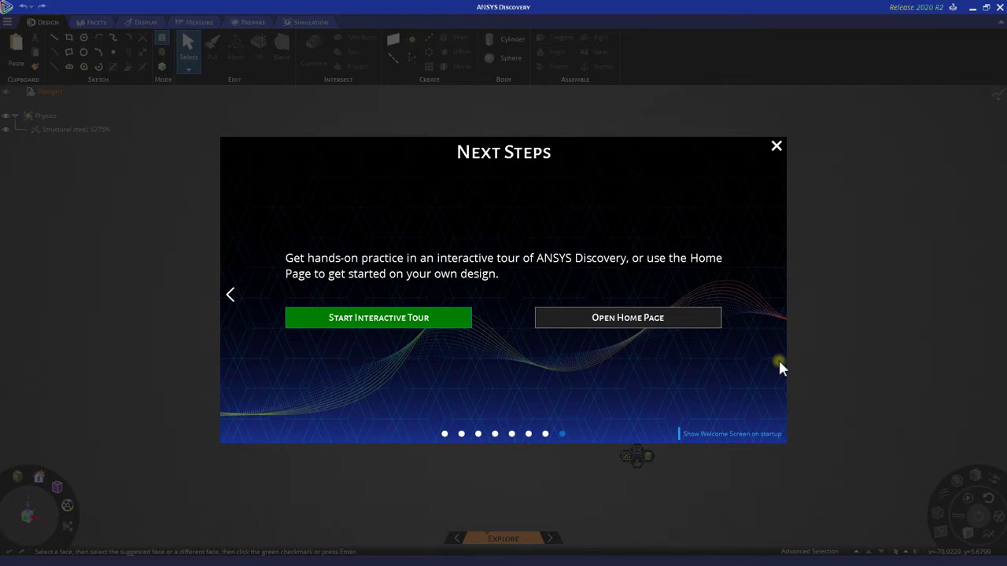
click(658, 318)
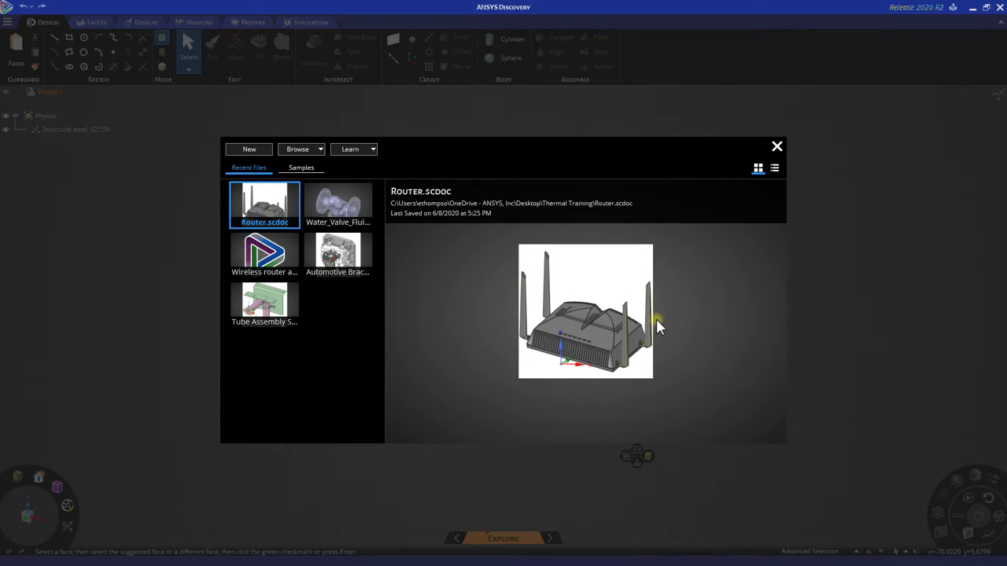
- Open the Router geometry file from the Thermal Training folder
click(321, 150)
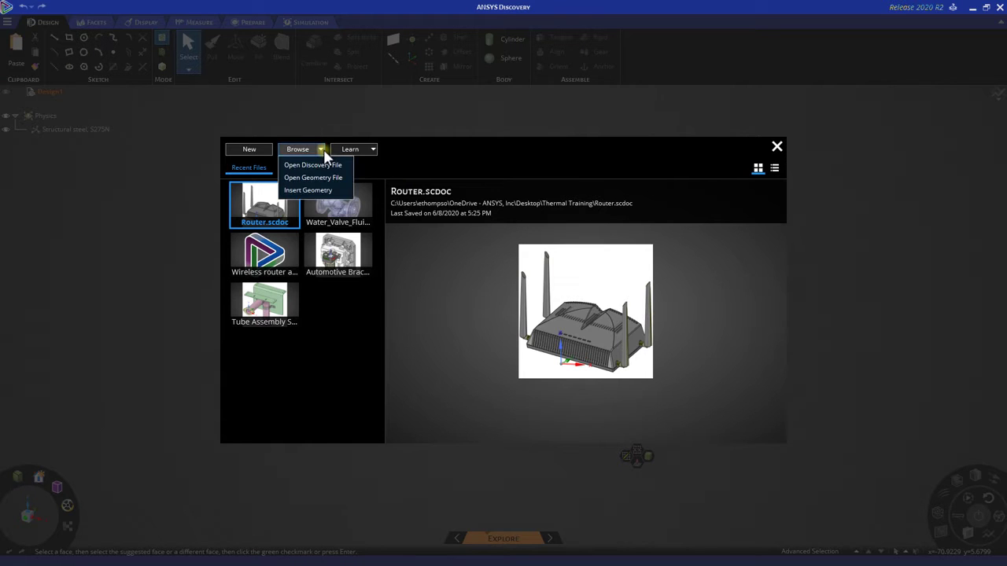
click(319, 178)
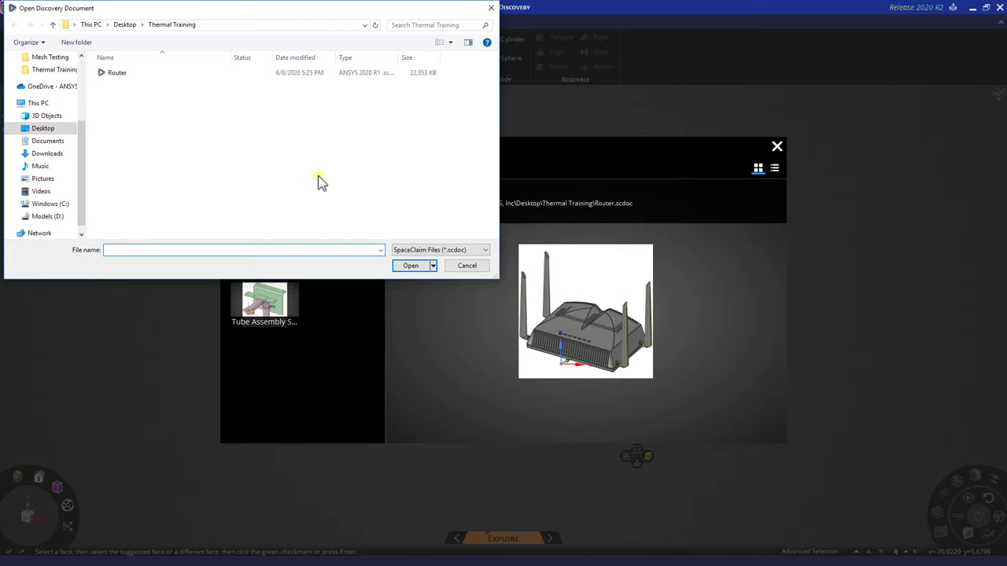
click(234, 74)
click(407, 264)
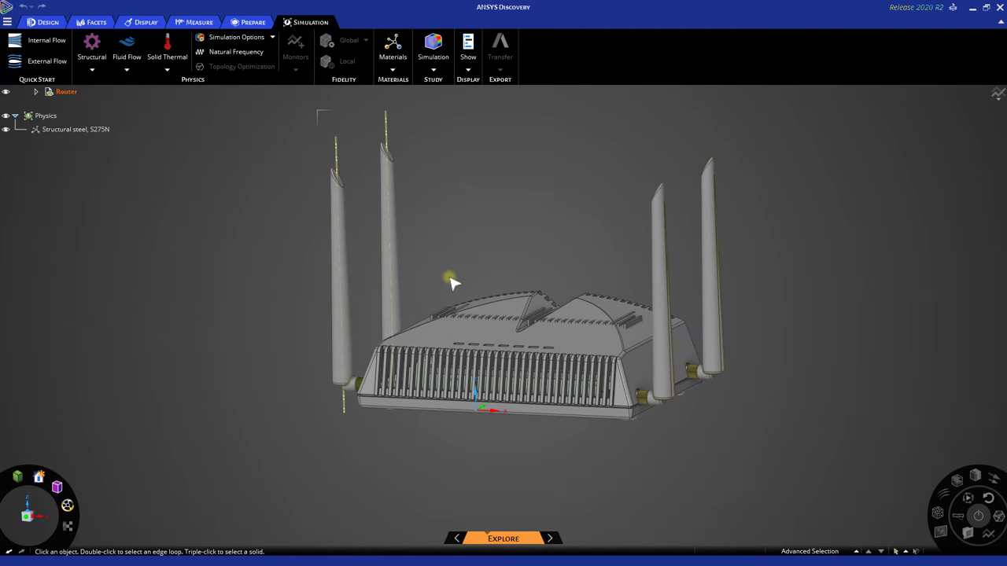
- Expand the Router assembly and suppress the Case and Antennas components for physics
click(66, 91)
click(36, 92)
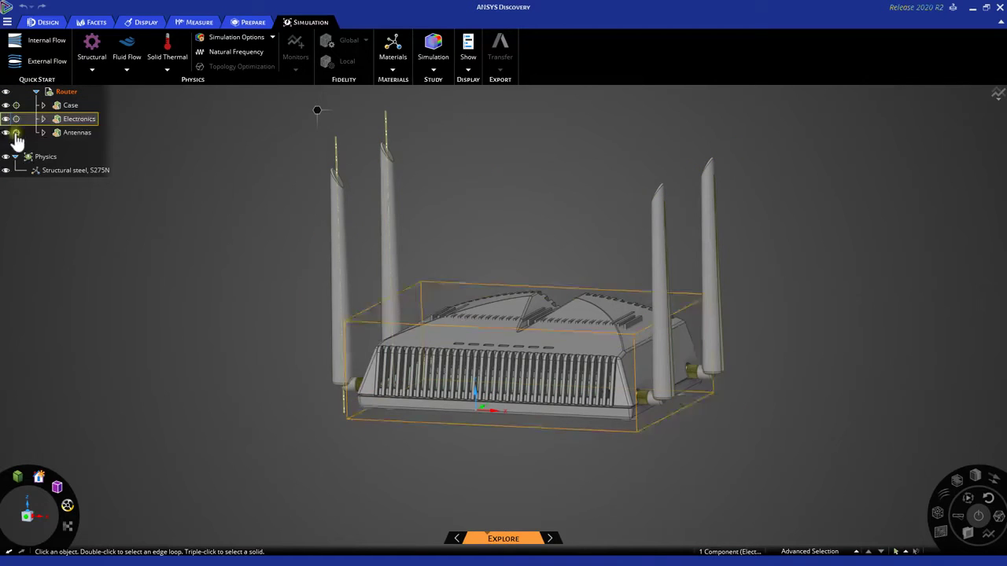
click(17, 133)
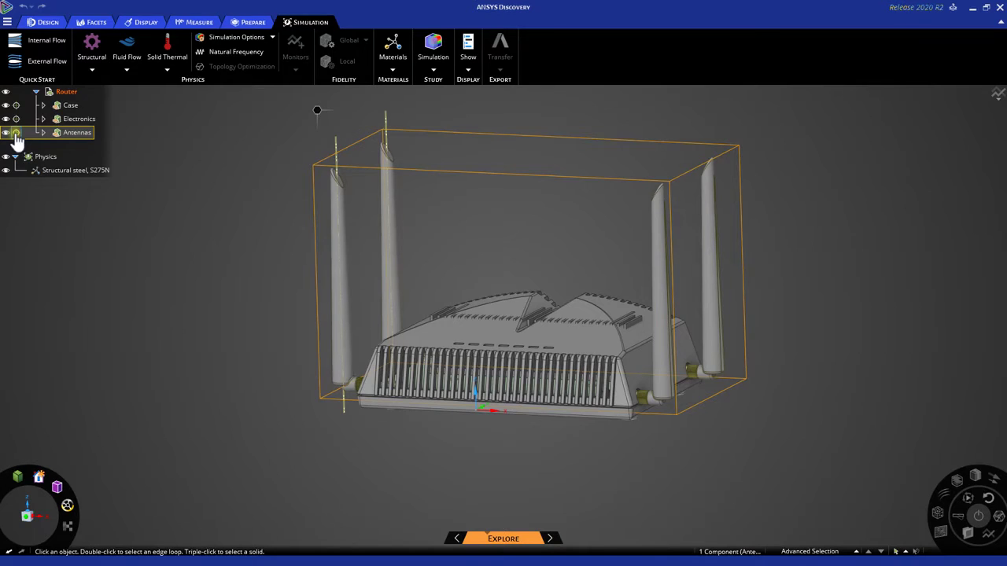
click(16, 133)
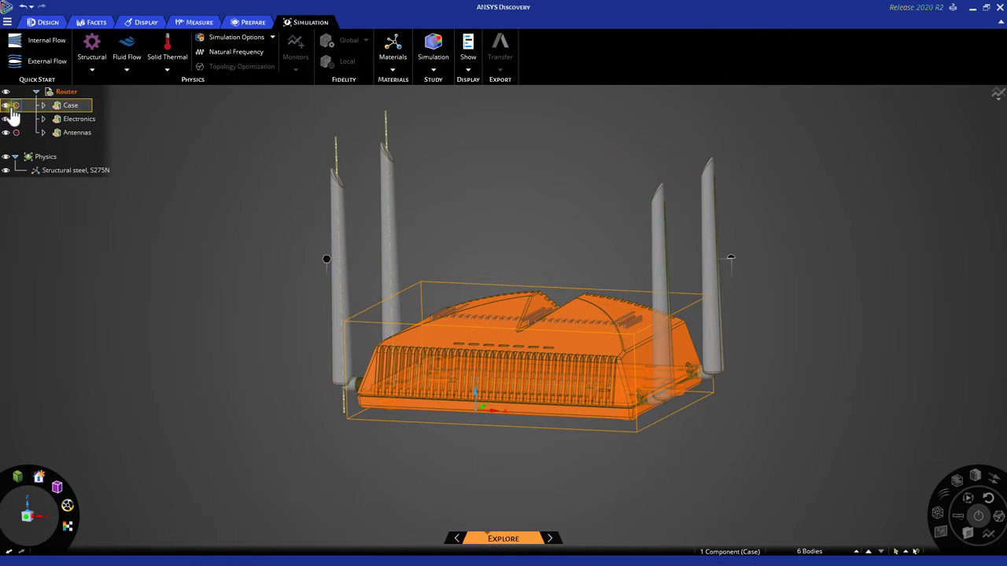
- Hide the Case and Antennas components so only the electronics are shown, and collapse the Router structure
click(6, 105)
click(6, 132)
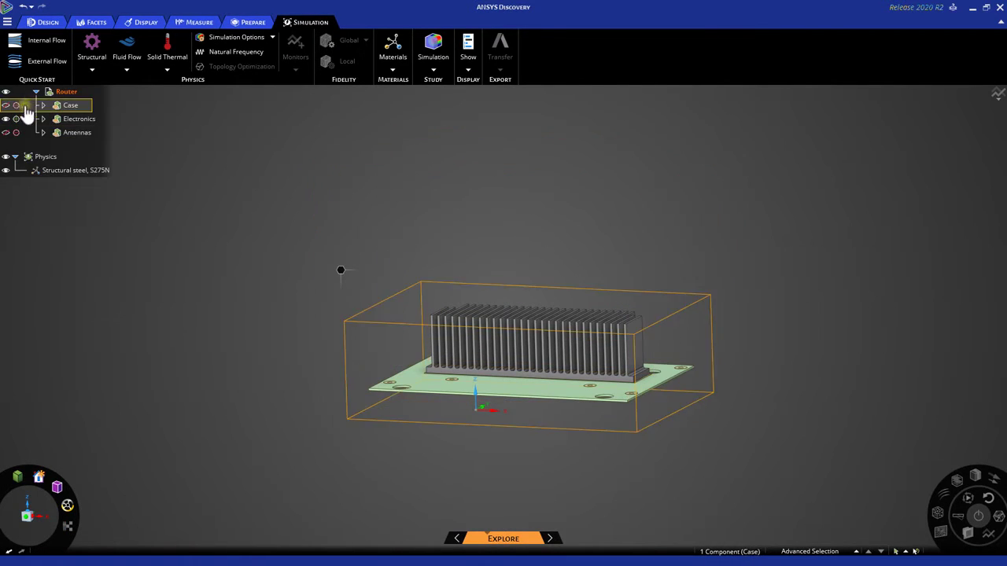
click(37, 92)
scroll(426, 258, up, 2)
ctrl+middle_drag(425, 258, 481, 300)
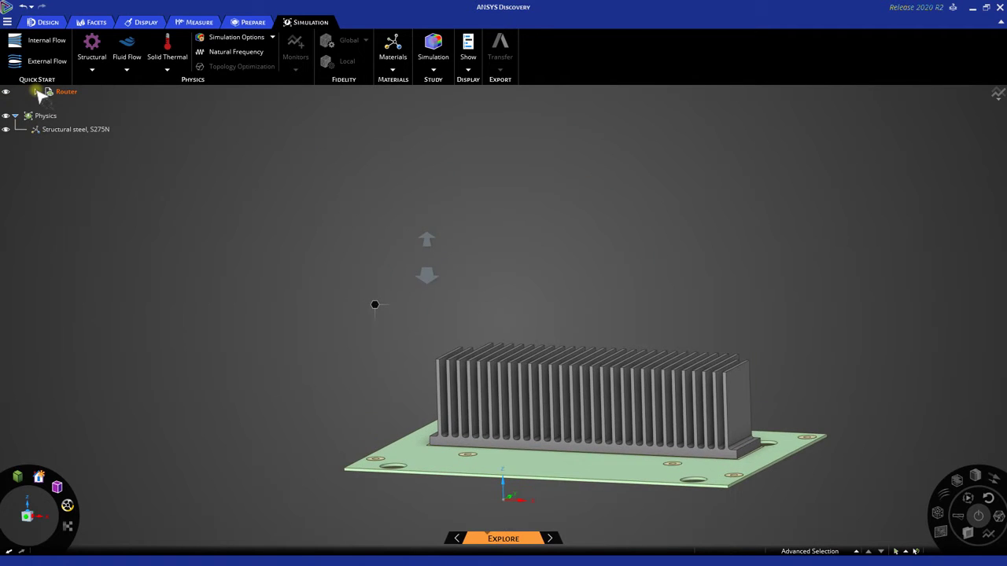
scroll(481, 300, up, 1)
ctrl+middle_drag(510, 337, 434, 206)
scroll(434, 206, up, 1)
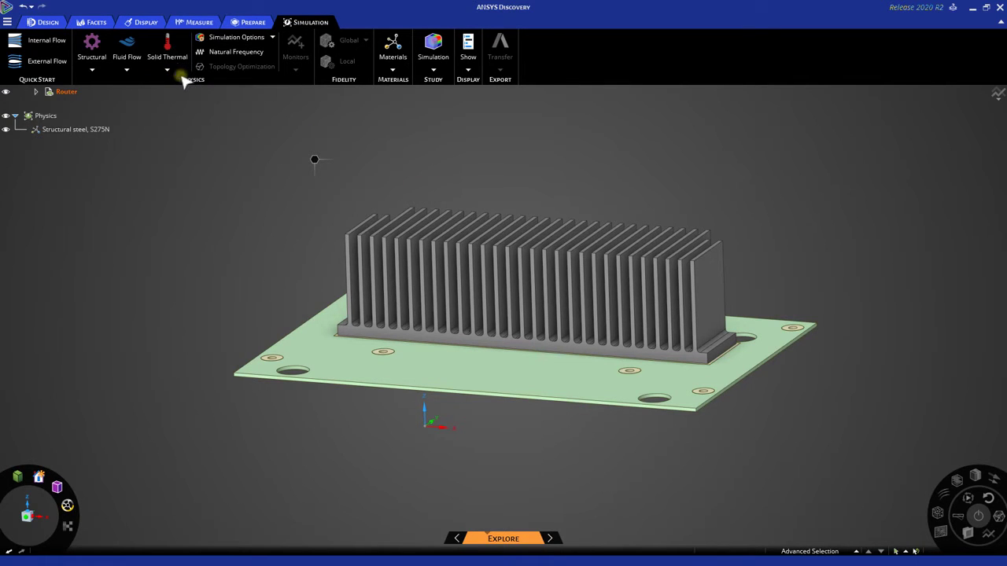
- Apply a solid thermal heat condition with a total heat of 25 W to the chip body beneath the circuit board
right_click(314, 159)
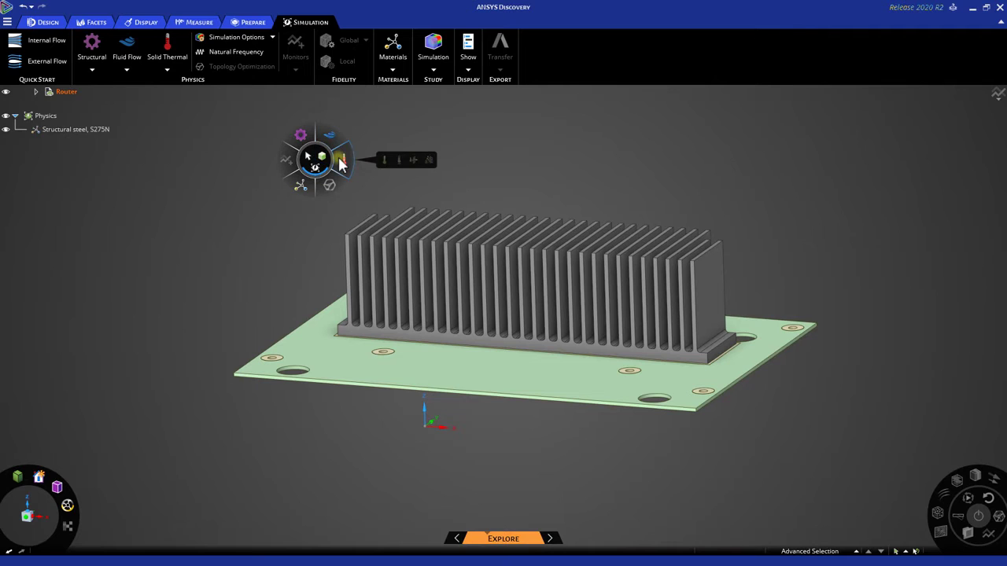
mouse_move(342, 165)
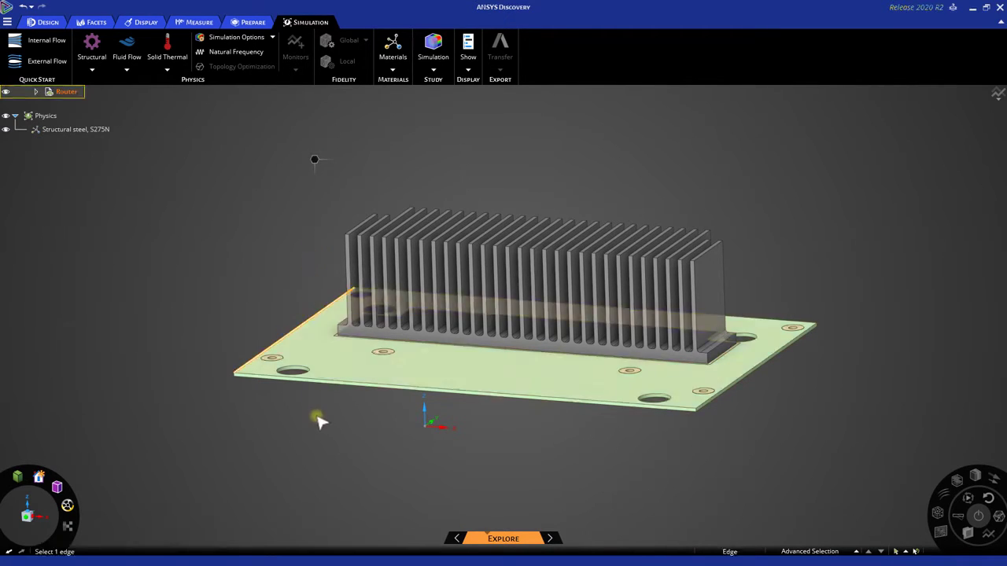
middle_drag(317, 417, 382, 407)
click(503, 373)
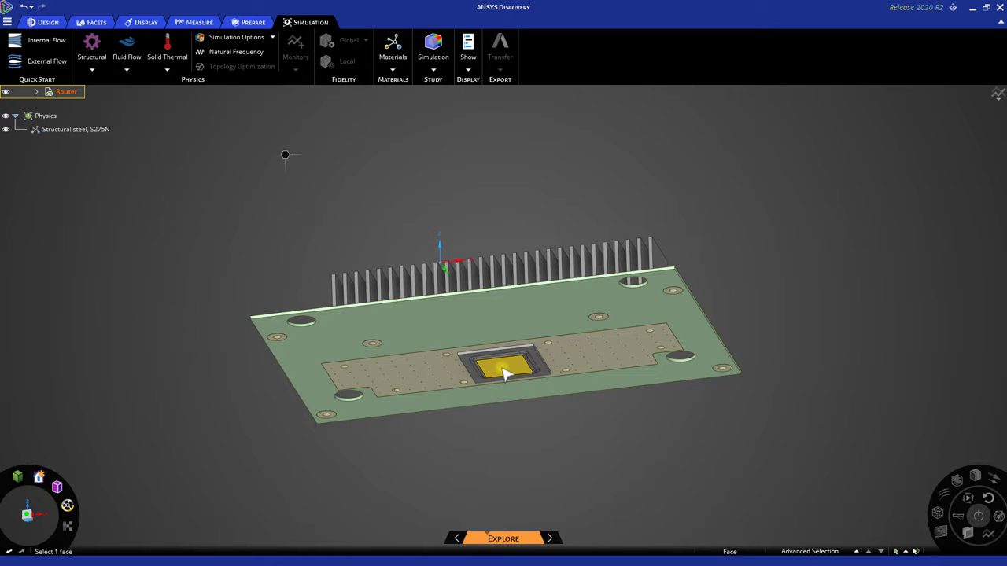
triple_click(500, 367)
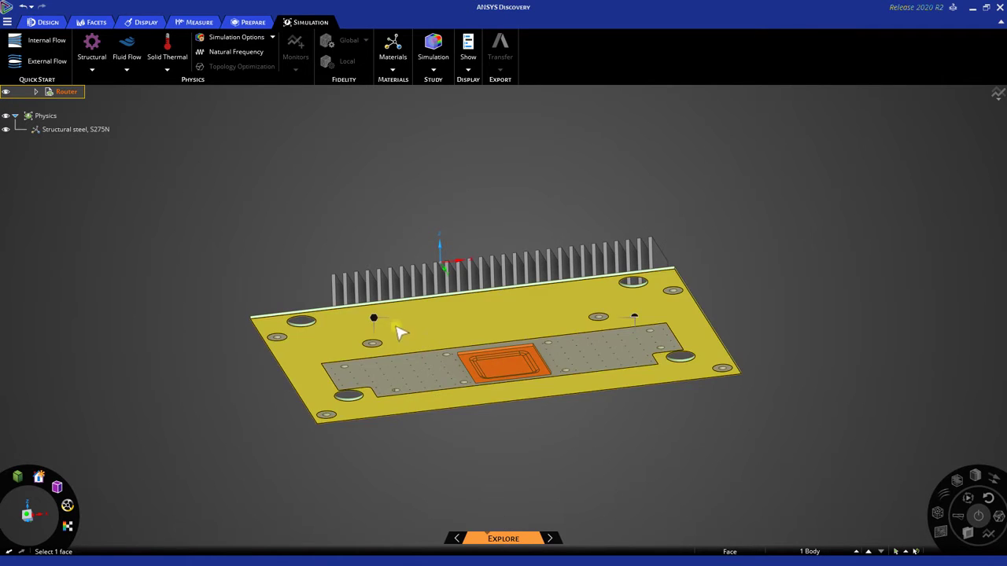
right_click(374, 317)
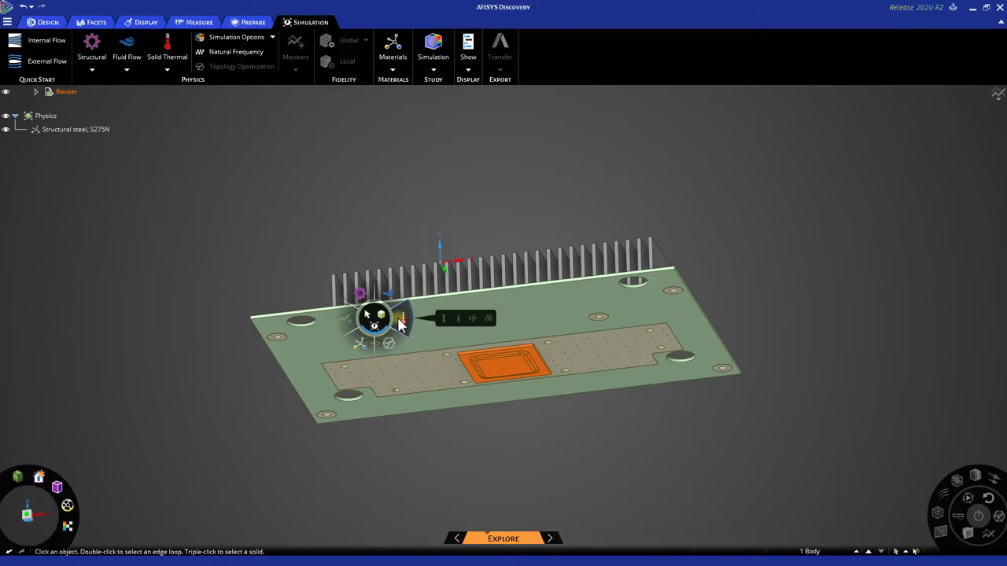
click(474, 323)
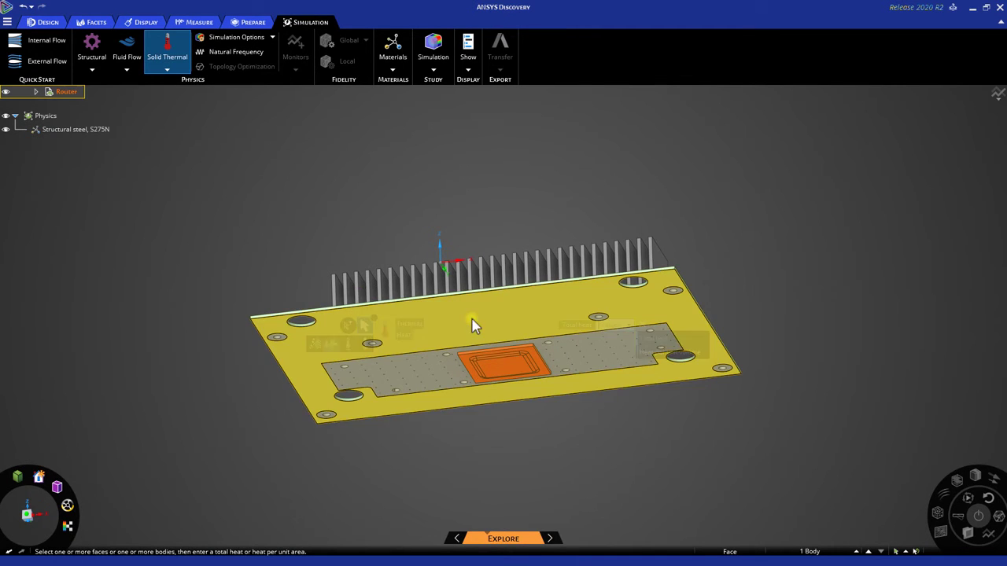
middle_drag(474, 325, 536, 288)
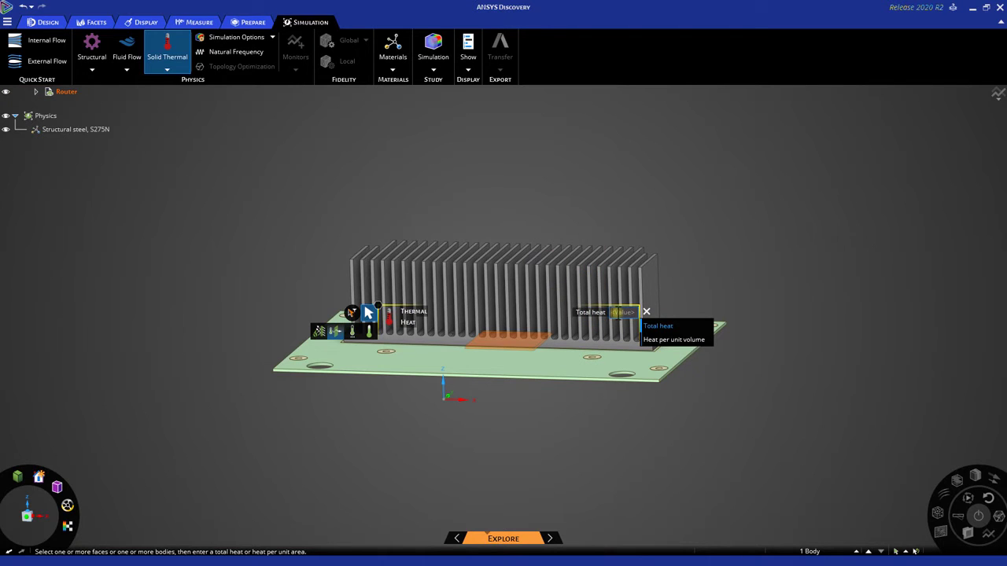
click(620, 313)
text(25 W)
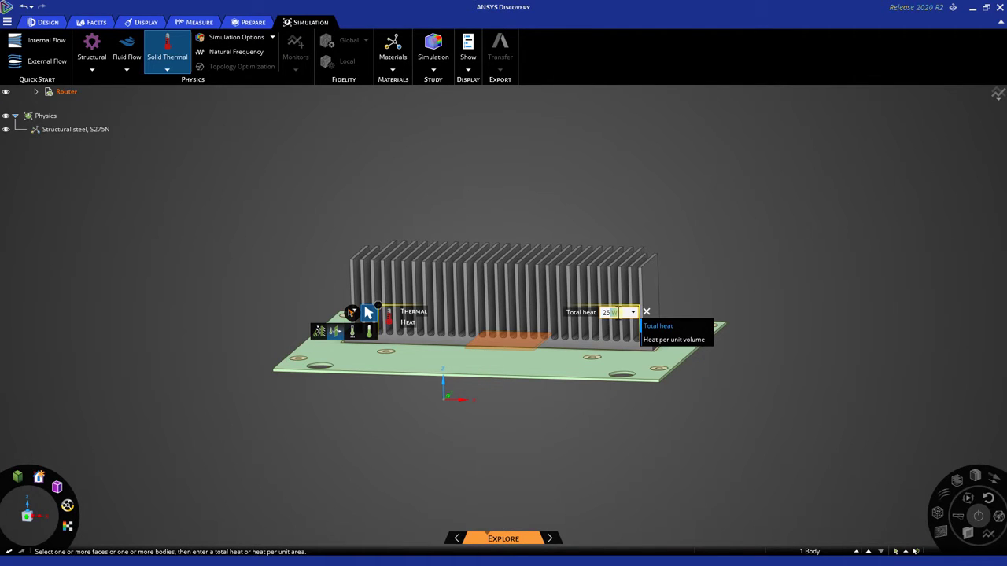
key(Return)
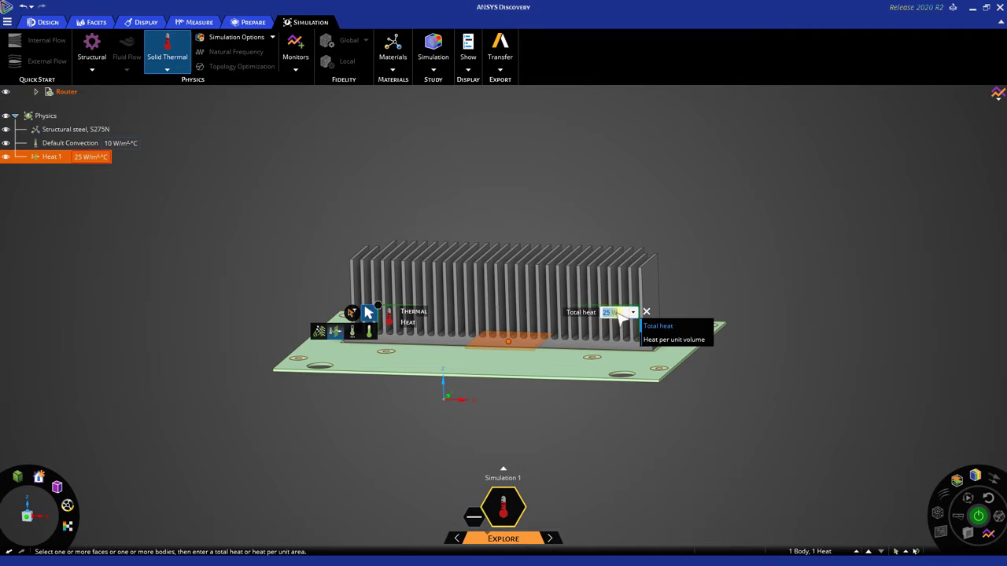
click(104, 157)
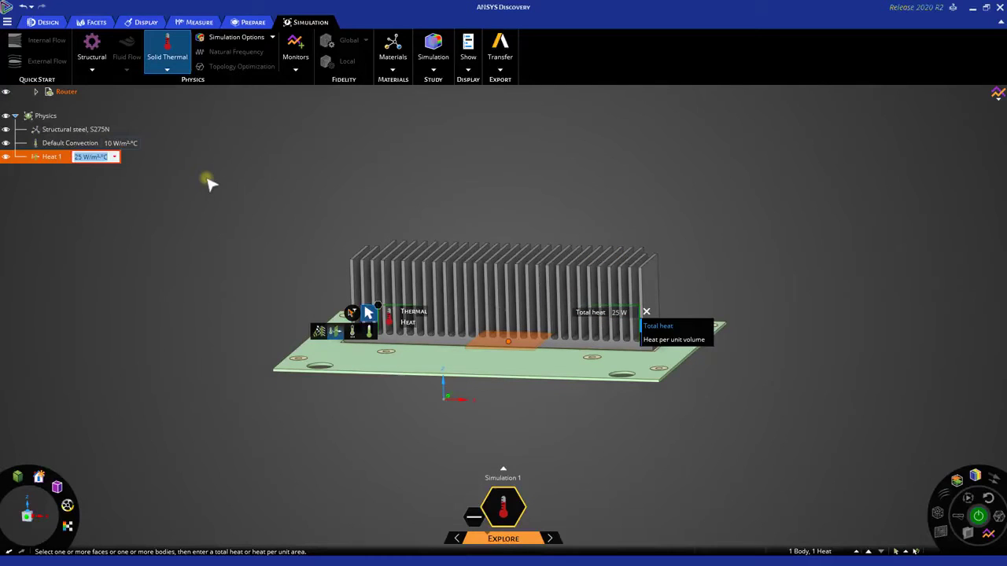
click(208, 182)
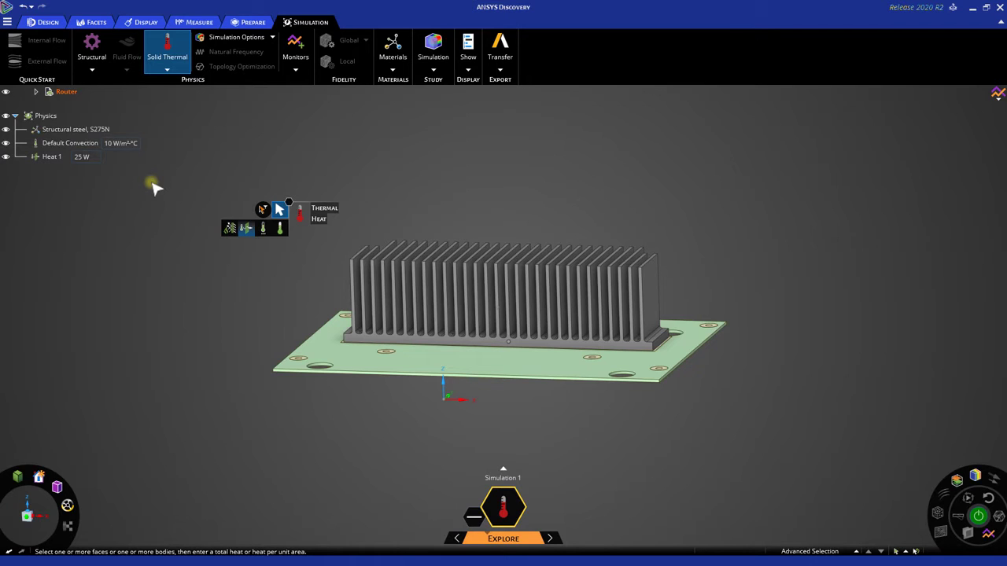
key(Escape)
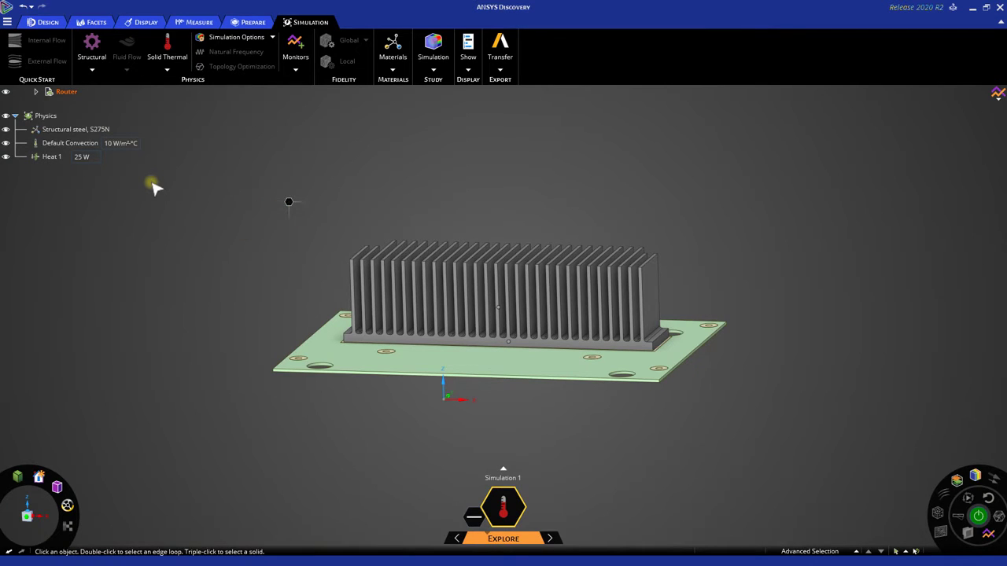
- Assign the material PCB laminate, Epoxy/Glass fiber, FR-4 to the circuit board body
middle_drag(247, 321, 446, 386)
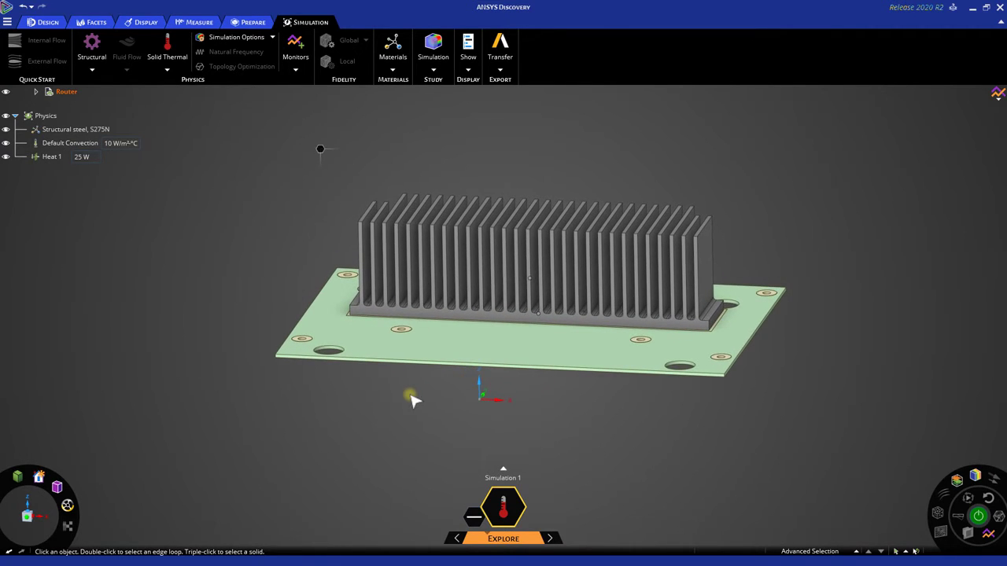
click(368, 353)
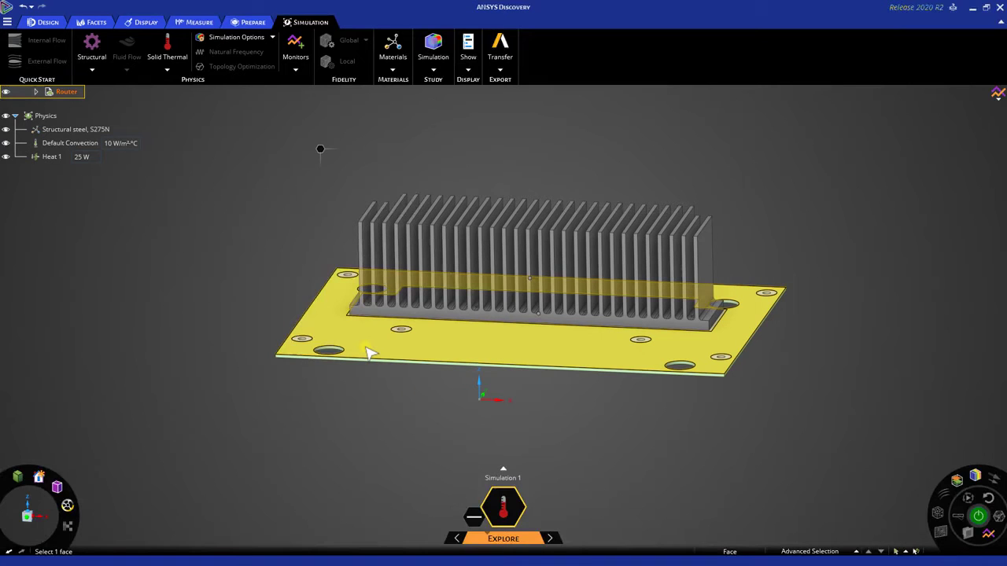
triple_click(368, 353)
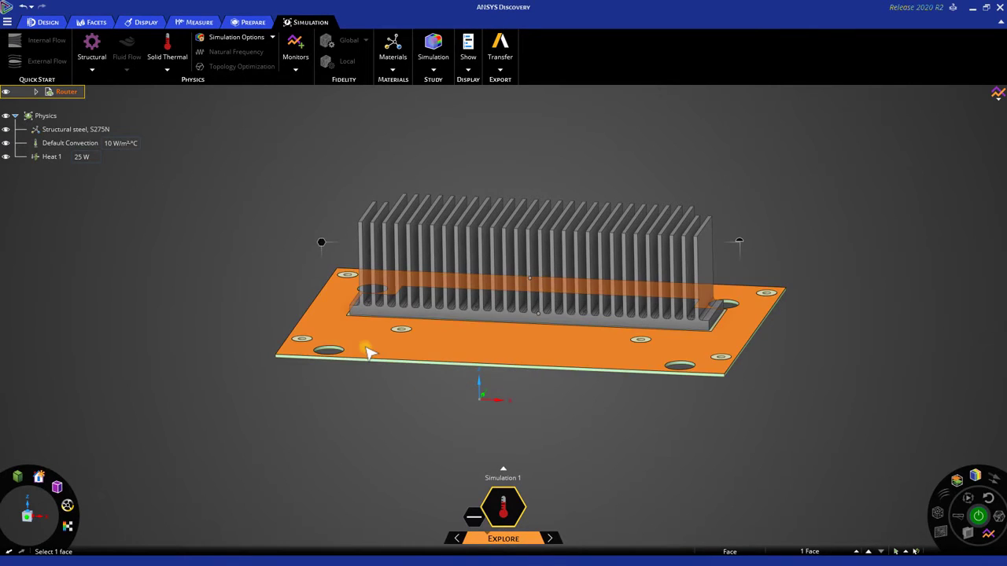
right_click(322, 247)
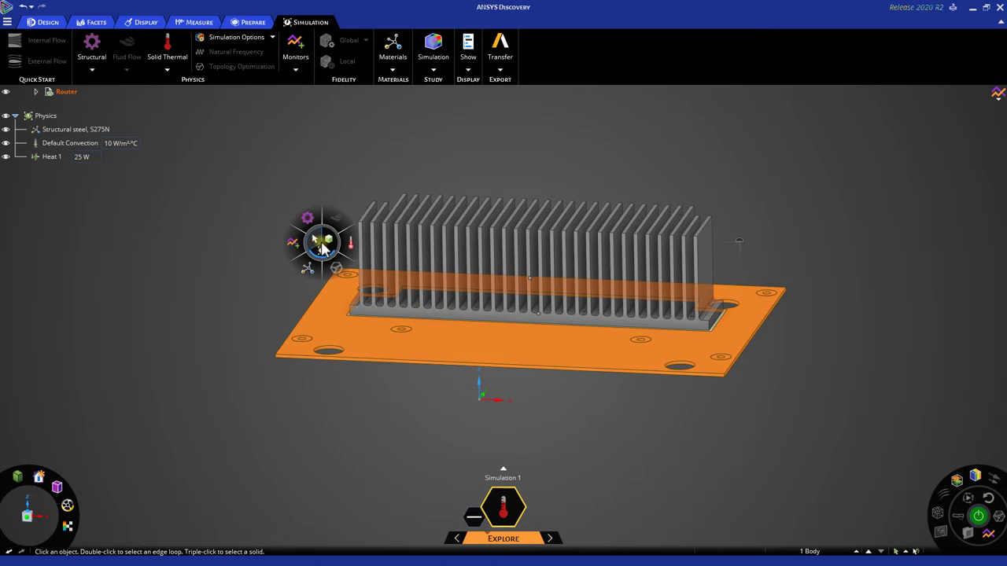
mouse_move(323, 249)
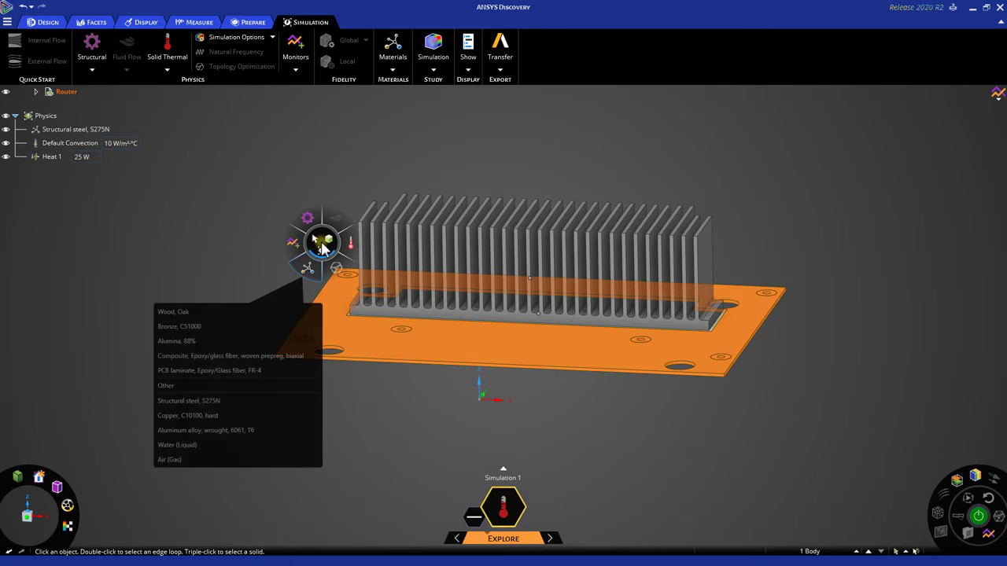
click(180, 373)
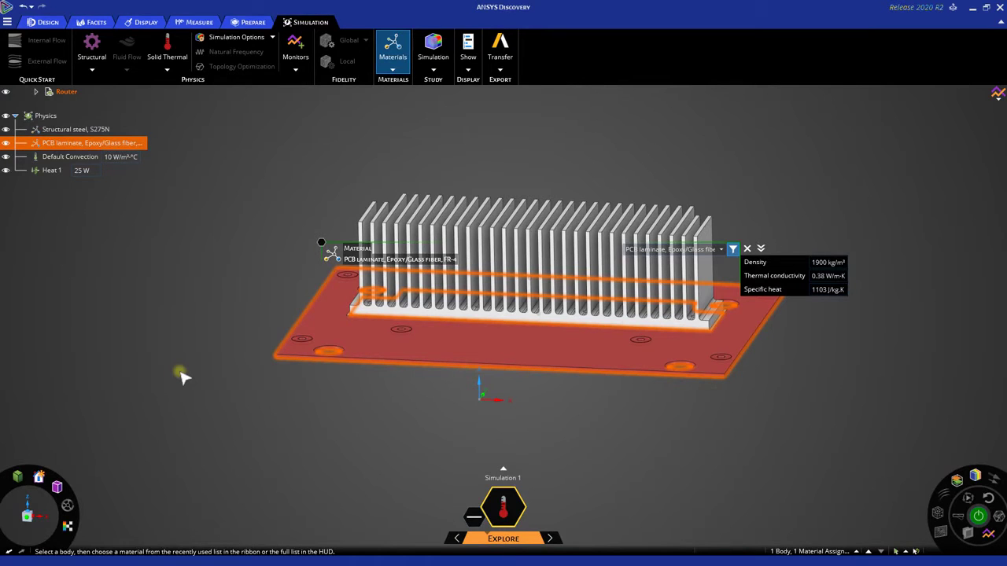
- Assign the material Aluminum alloy, wrought, 6061, T6 to the finned heat sink body
click(484, 250)
click(674, 173)
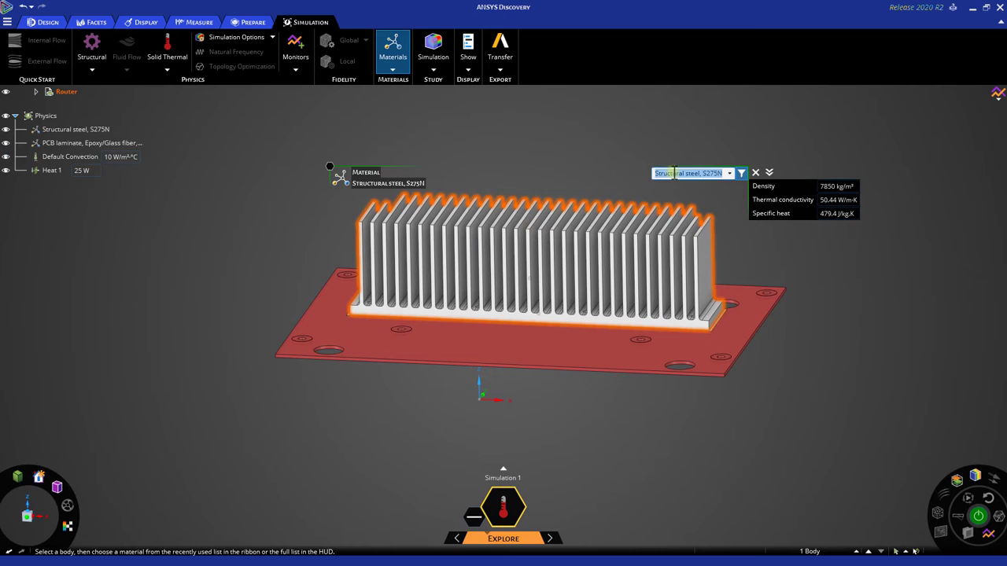
text(Alumina, 88%)
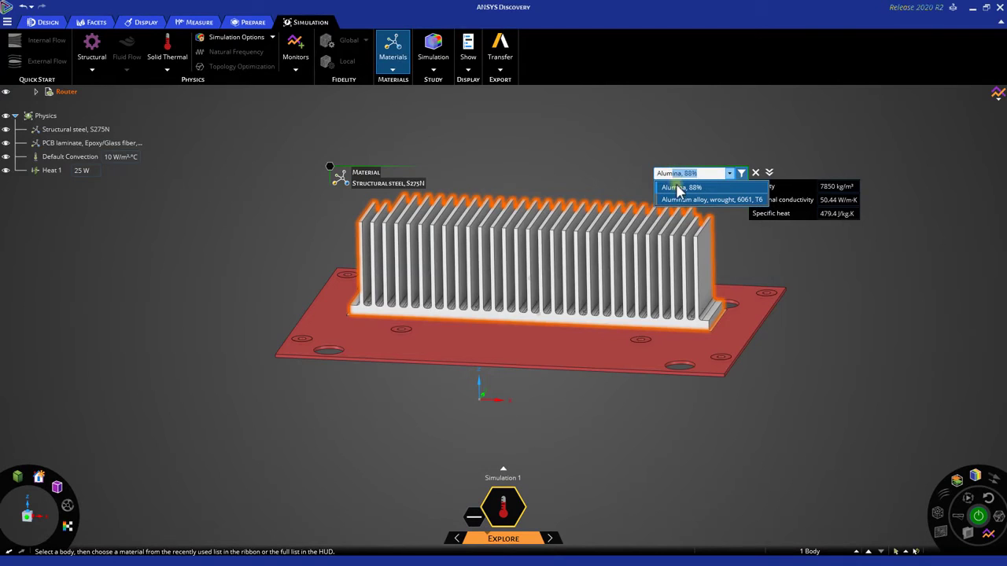
click(681, 200)
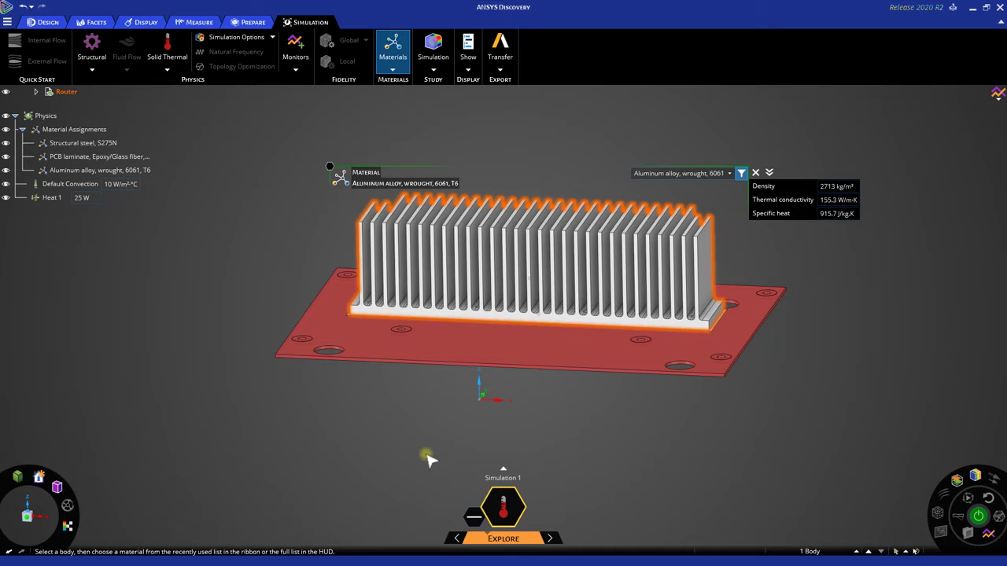
- Assign the material Copper, C10100, hard to the perforated plate on the underside, around the chip
middle_drag(429, 461, 446, 356)
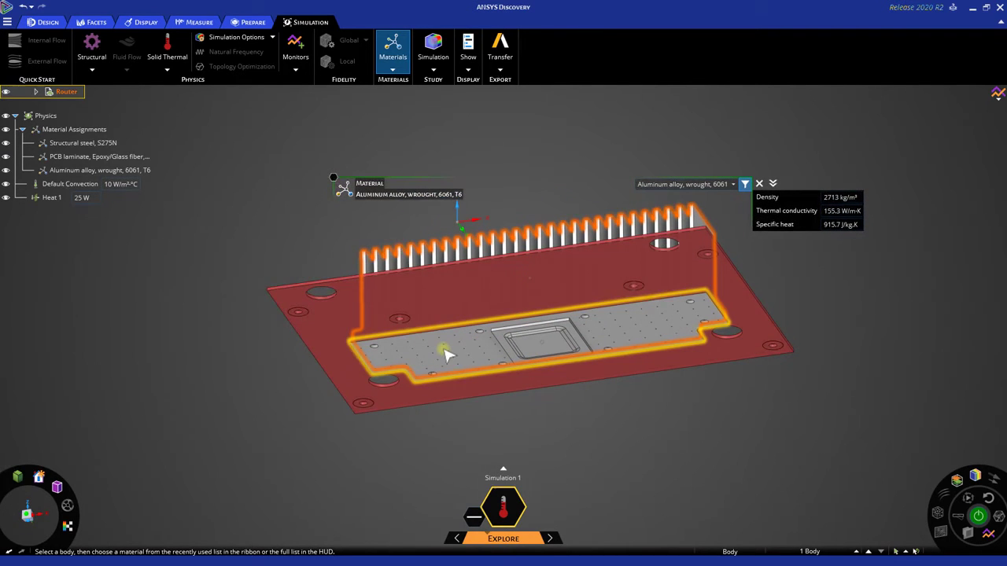
click(443, 350)
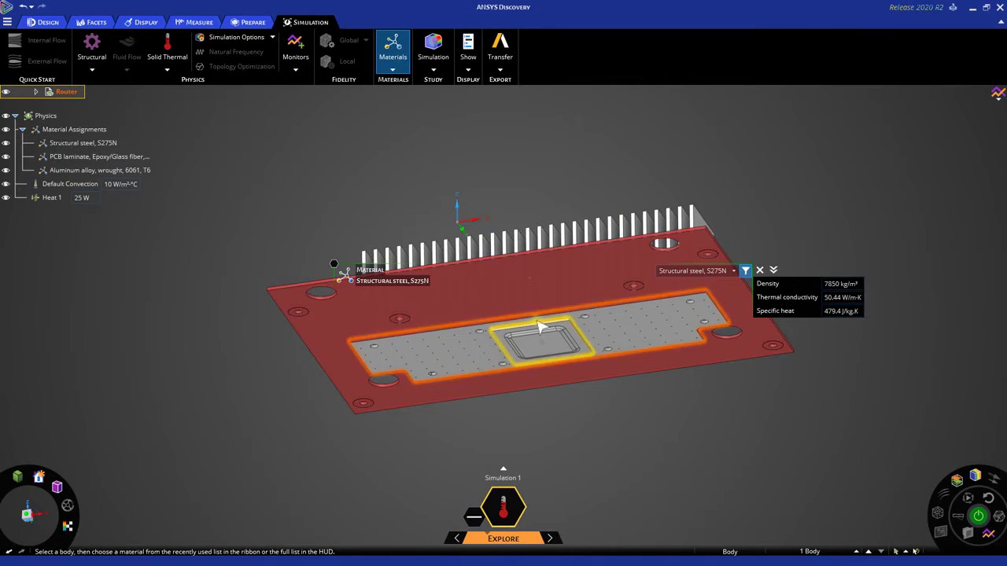
click(692, 272)
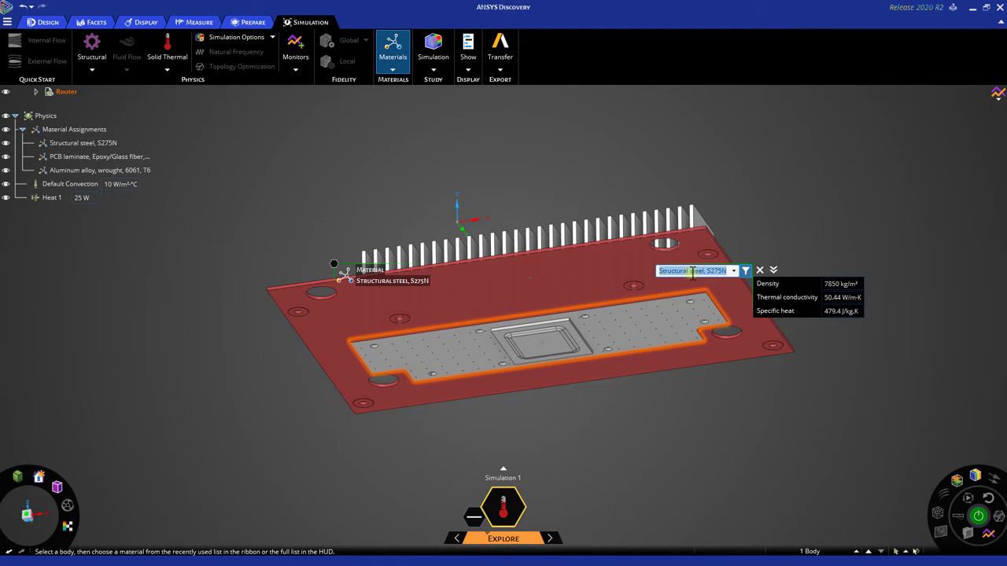
text(cu)
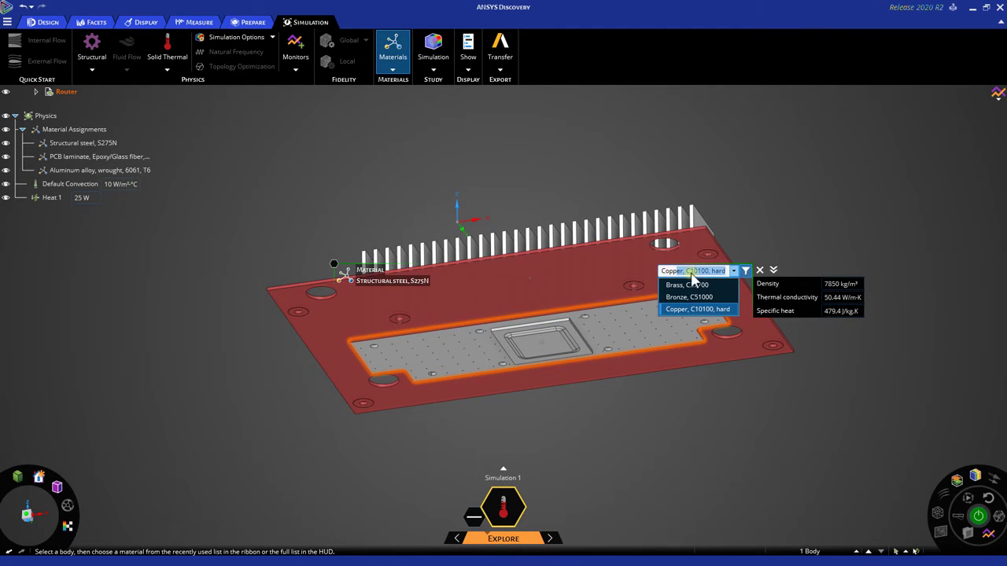
click(697, 309)
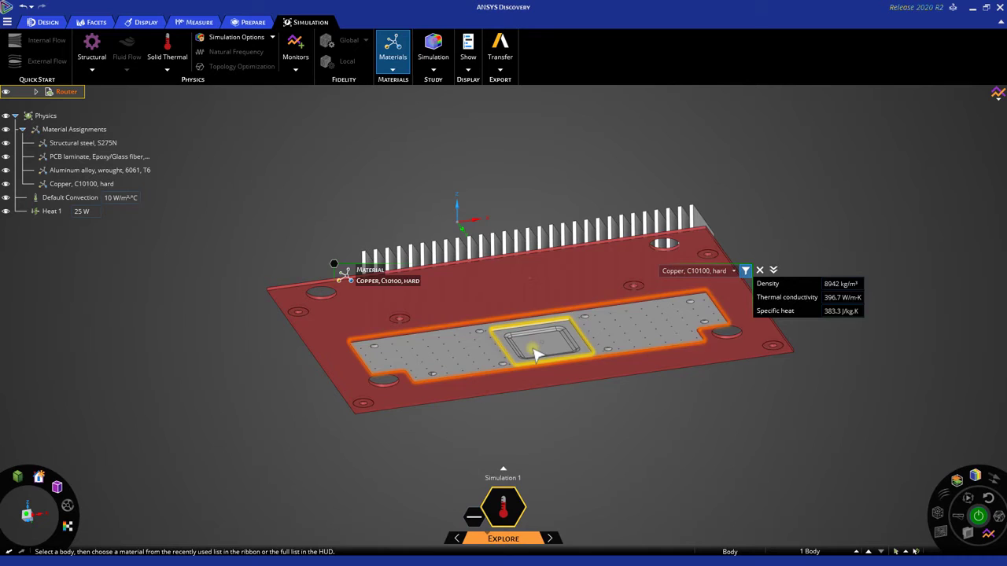
- Assign the material Copper, C10100, hard to the square chip body on the underside and leave the material assignment
click(535, 353)
click(598, 300)
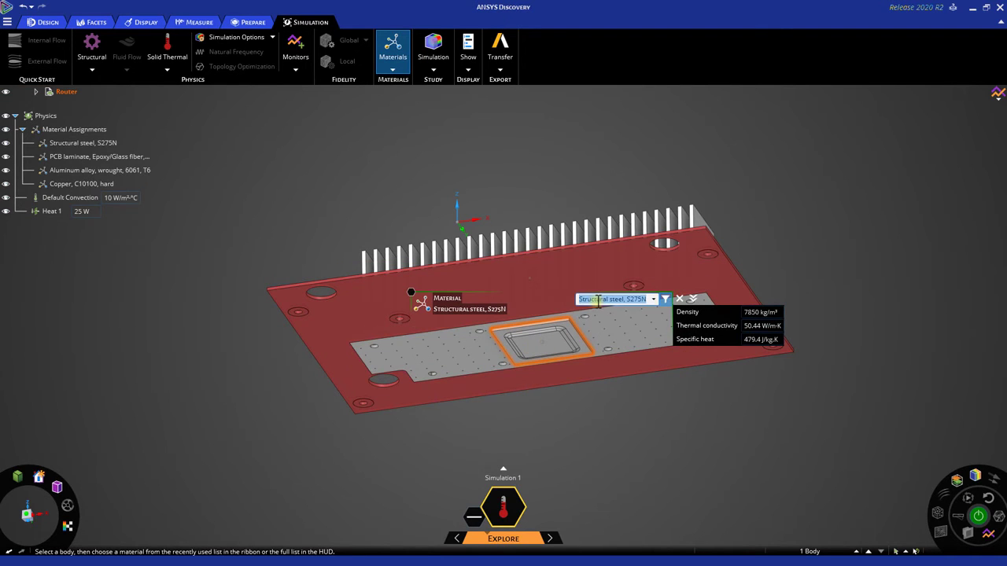
text(Copper, C10100, hard)
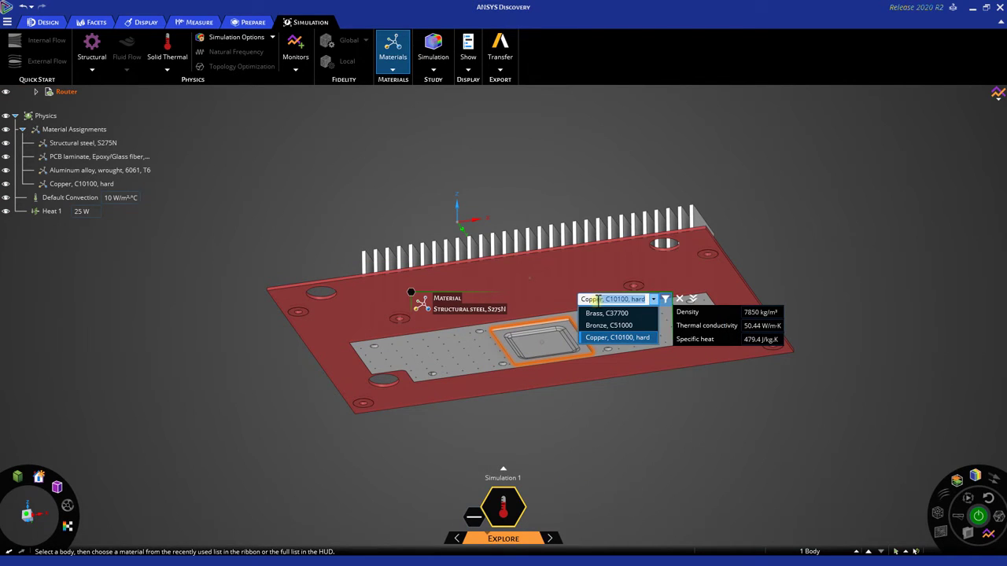
click(602, 338)
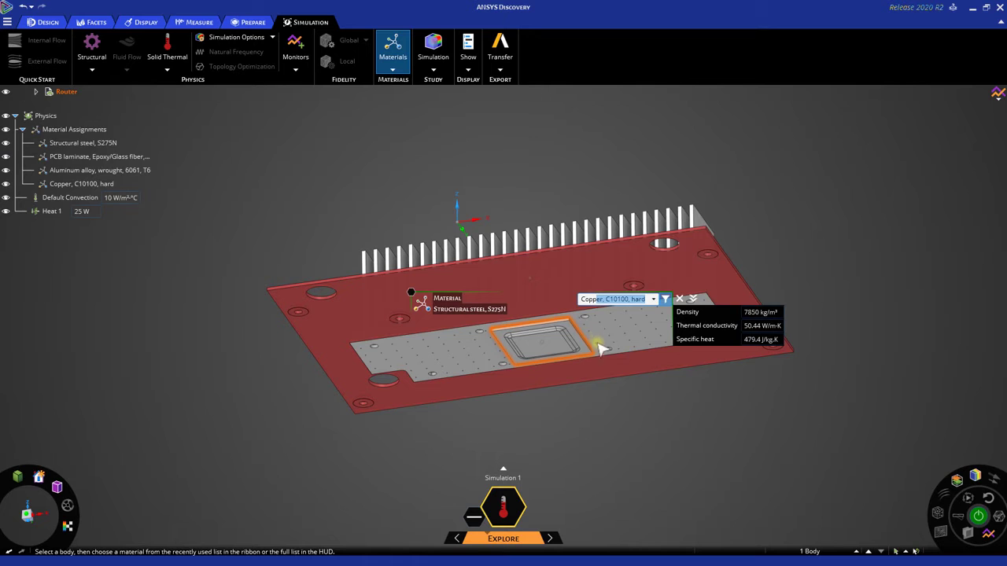
middle_drag(627, 416, 635, 439)
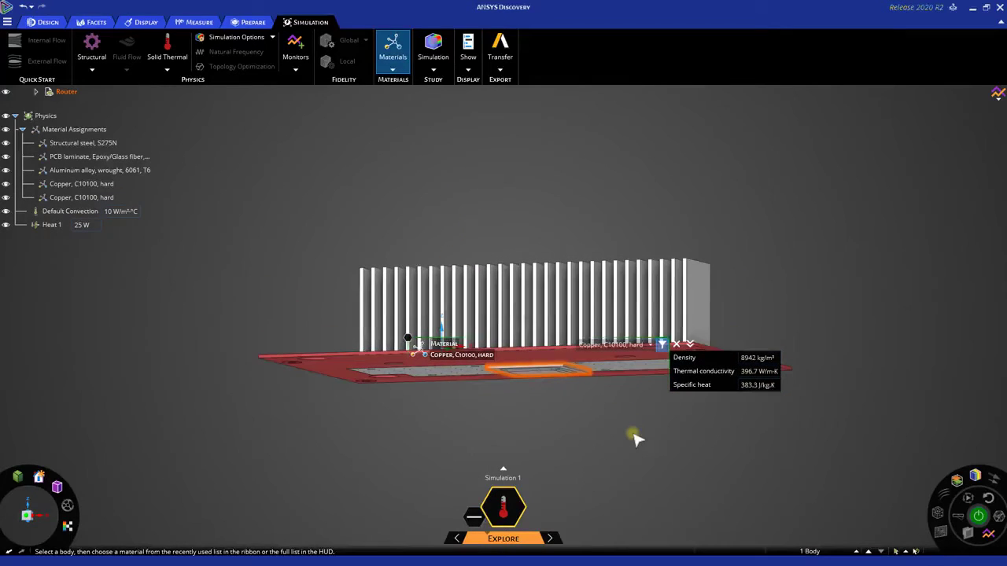
key(Escape)
key(Escape)
ctrl+middle_drag(633, 433, 603, 398)
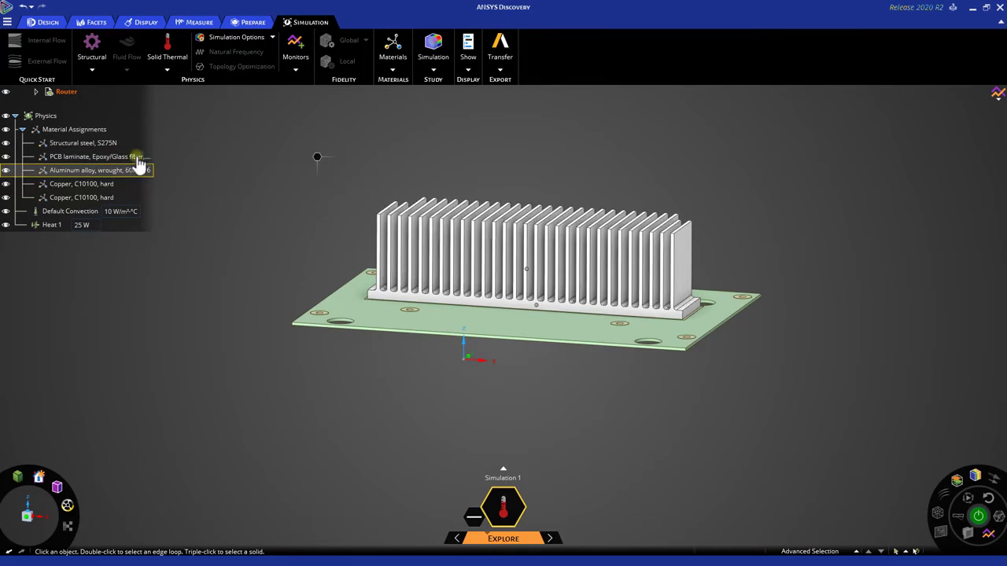
- Set the Default Convection coefficient to 5 W/m²·°C and check which body the Heat 1 condition applies to
key(Down)
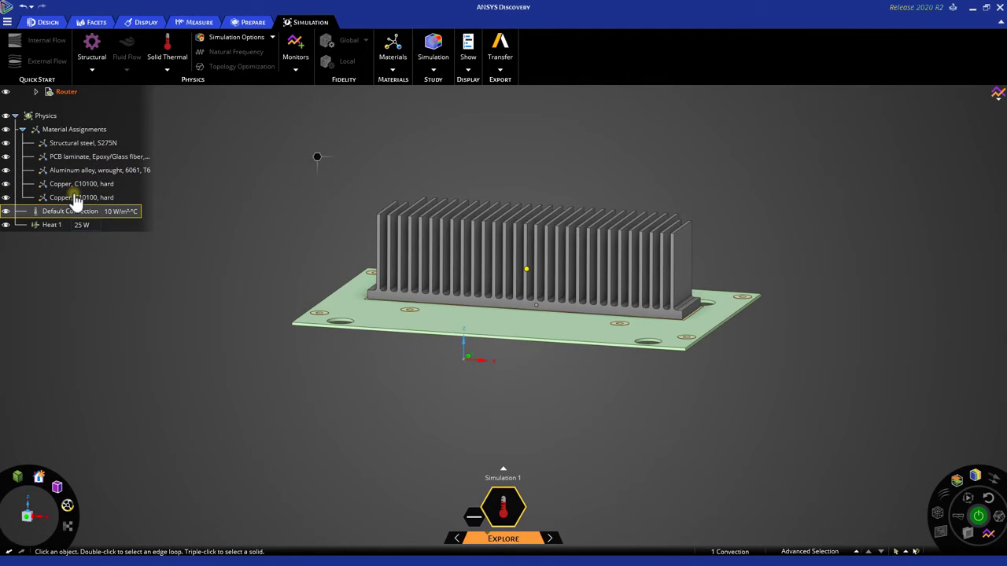
key(Down)
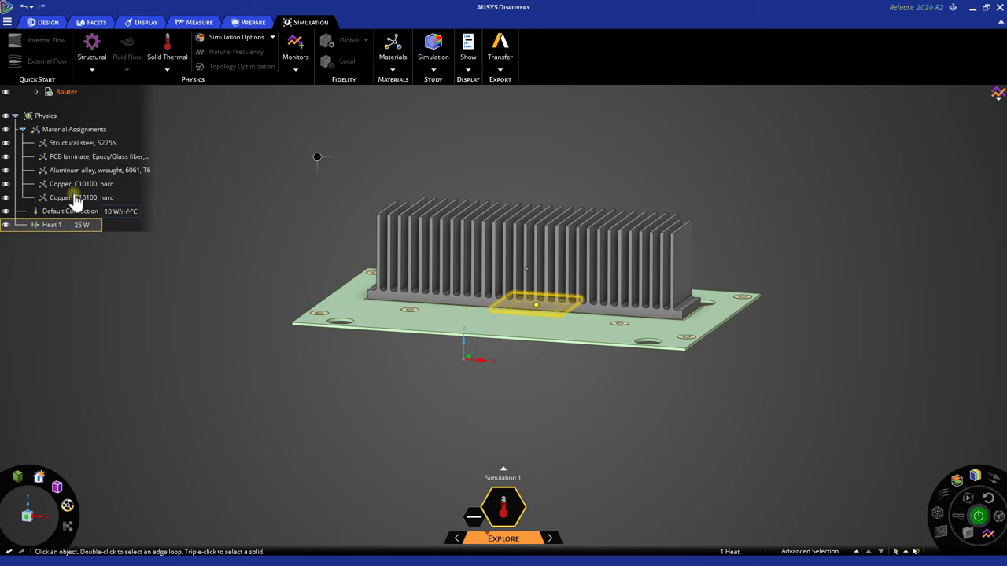
key(Up)
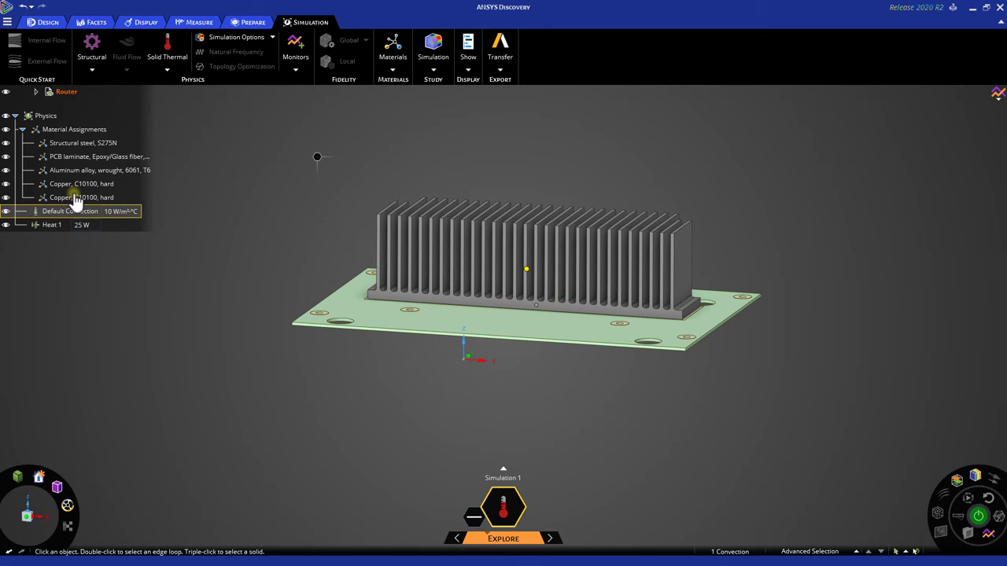
click(108, 211)
text(5)
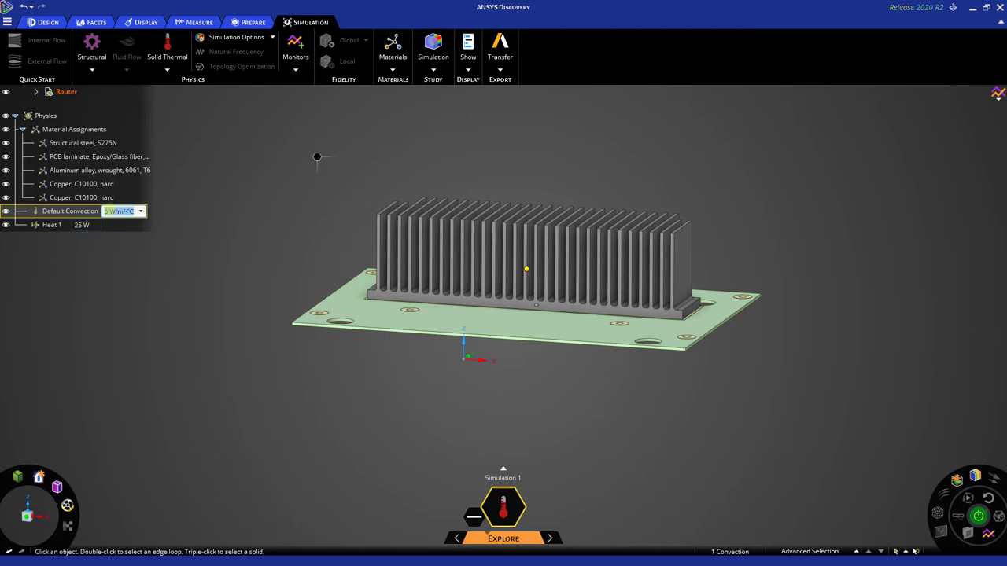
click(181, 212)
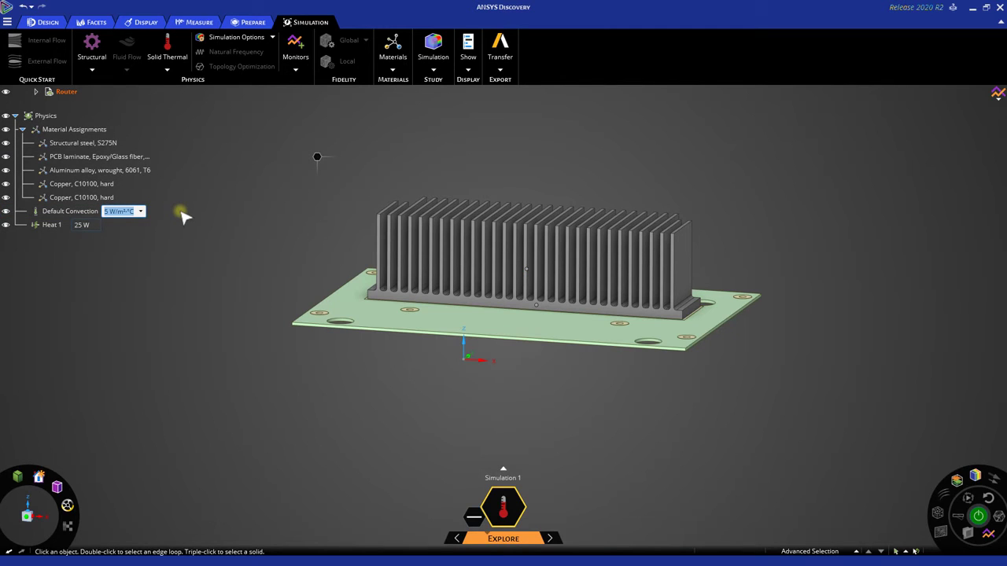
click(52, 228)
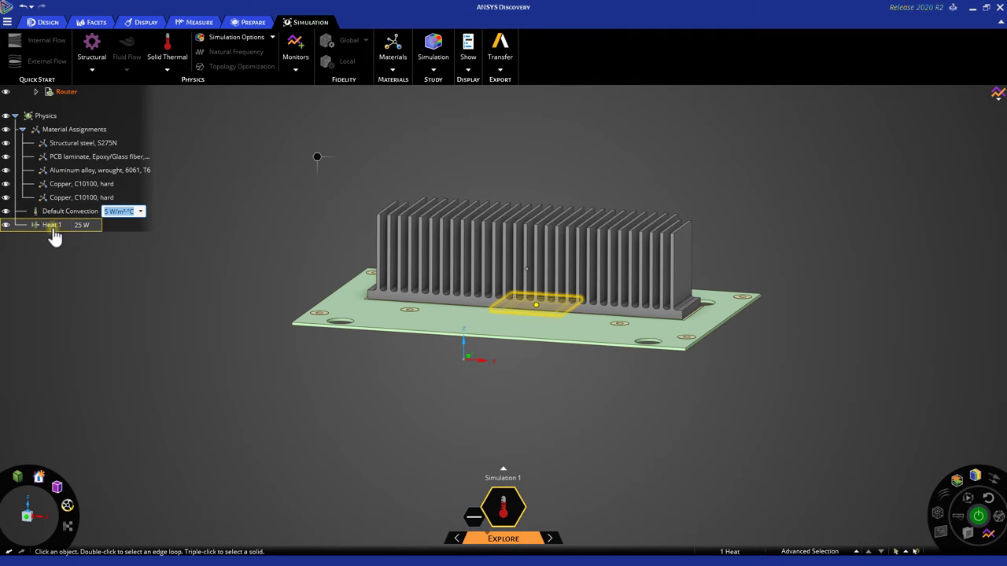
click(236, 274)
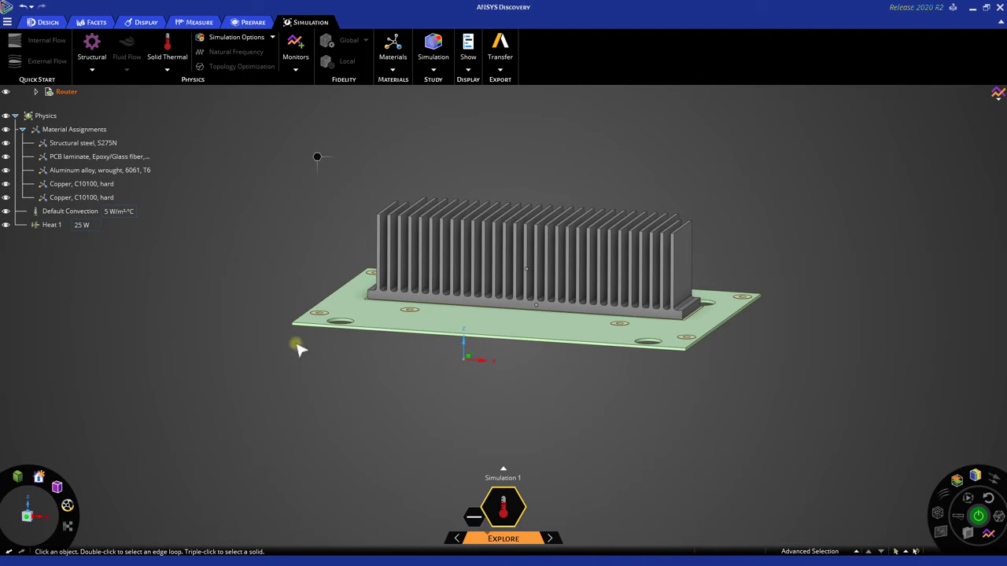
- Run the solid thermal simulation and examine the temperature distribution on the heat sink and board
middle_drag(317, 371, 328, 378)
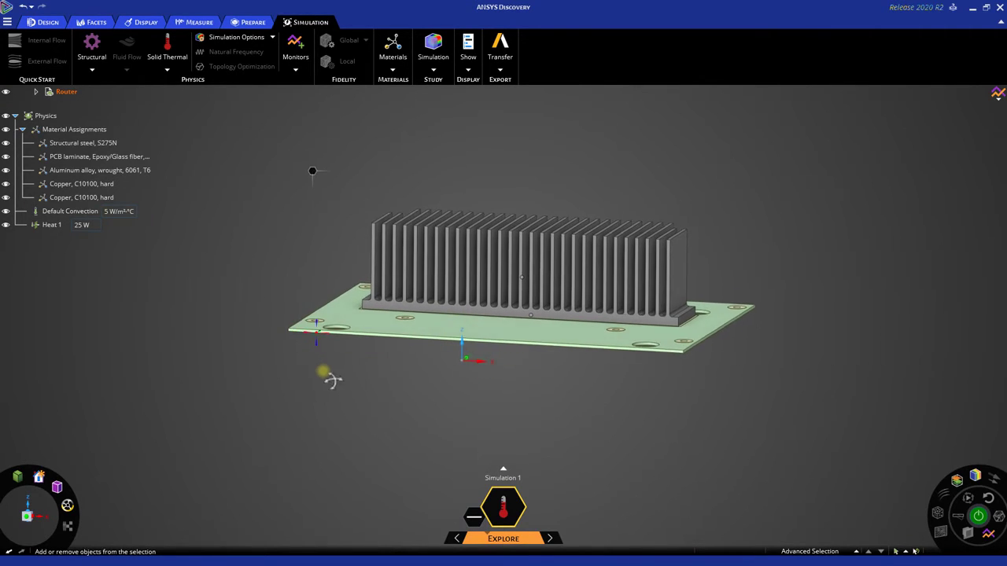
click(978, 517)
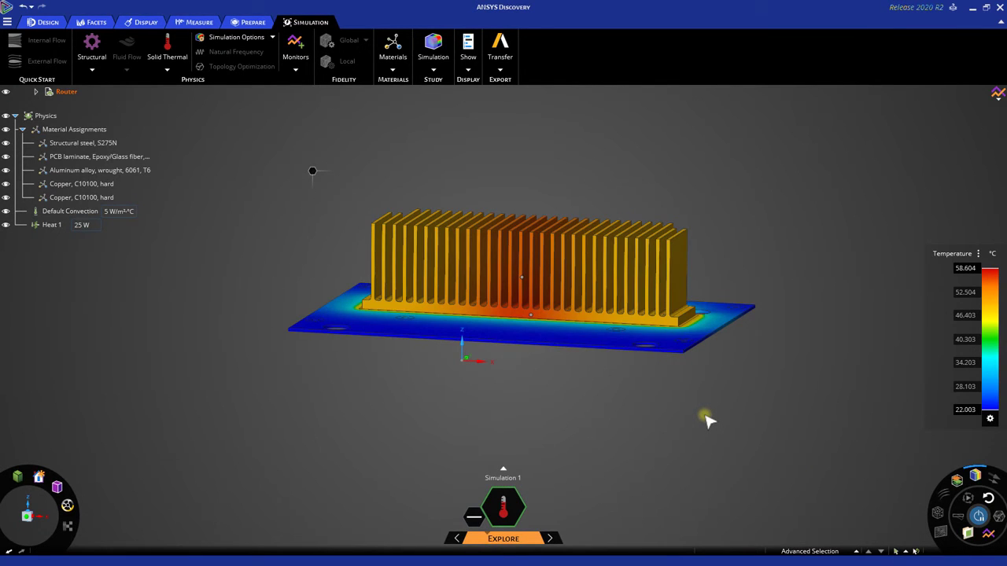
middle_drag(582, 456, 584, 457)
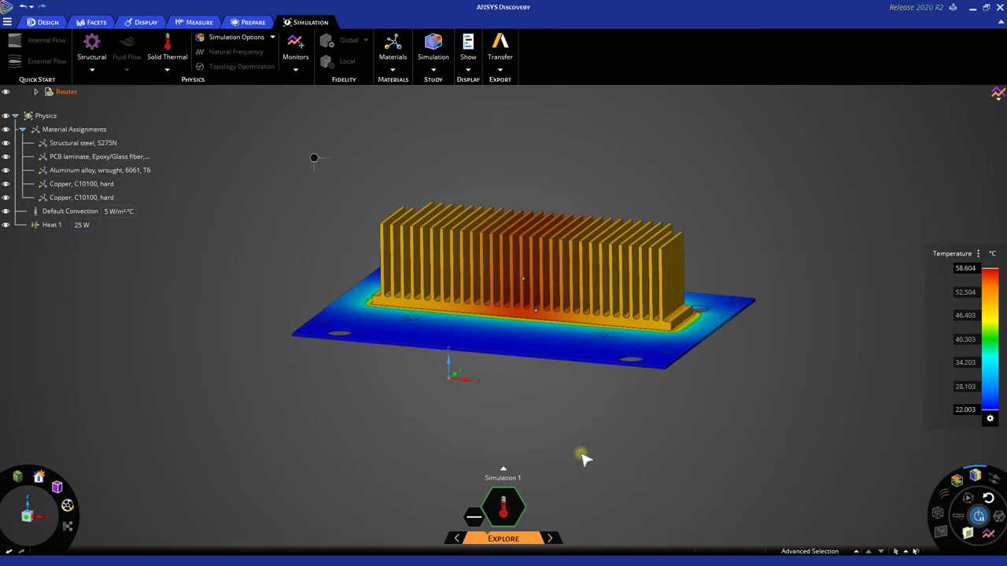
click(959, 268)
ctrl+middle_drag(959, 268, 939, 262)
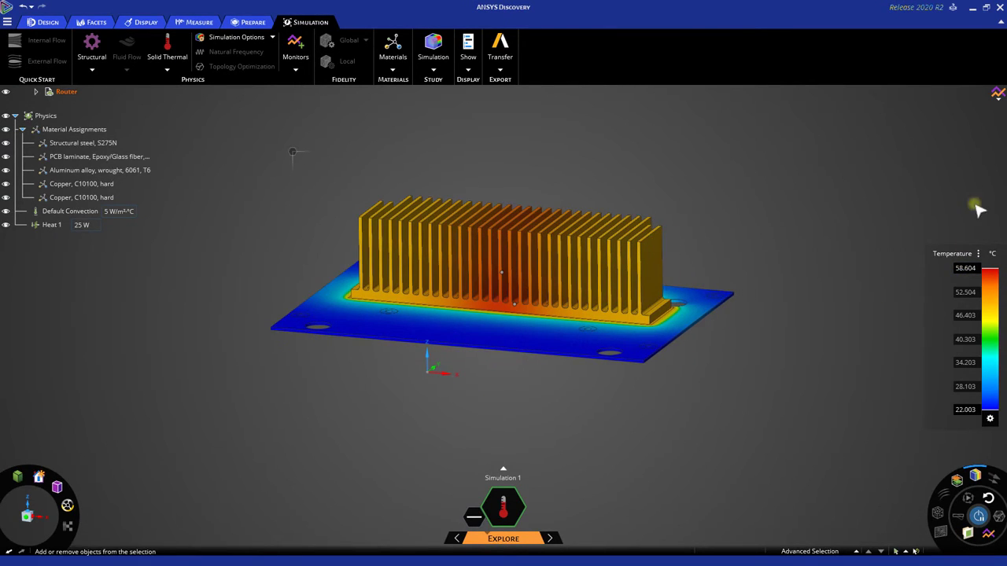
- Open the Max. Temperature monitor chart and place it clear of the model, above the temperature legend
click(999, 99)
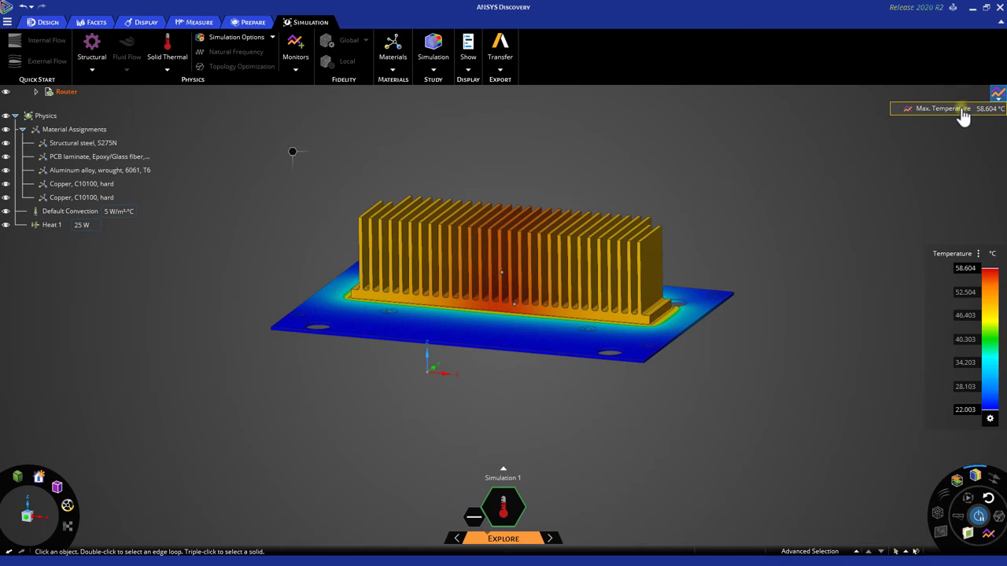
click(961, 112)
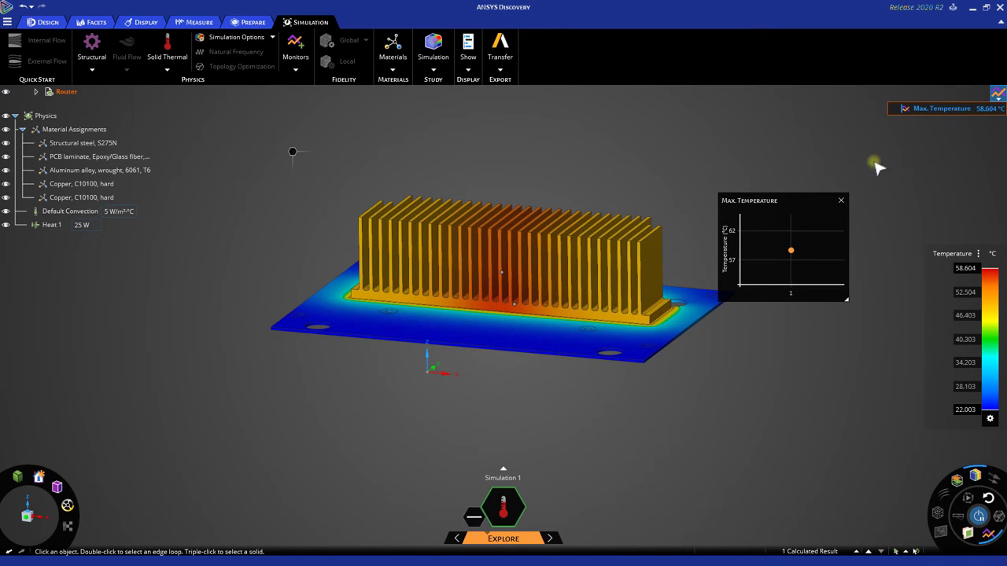
drag(809, 198, 882, 130)
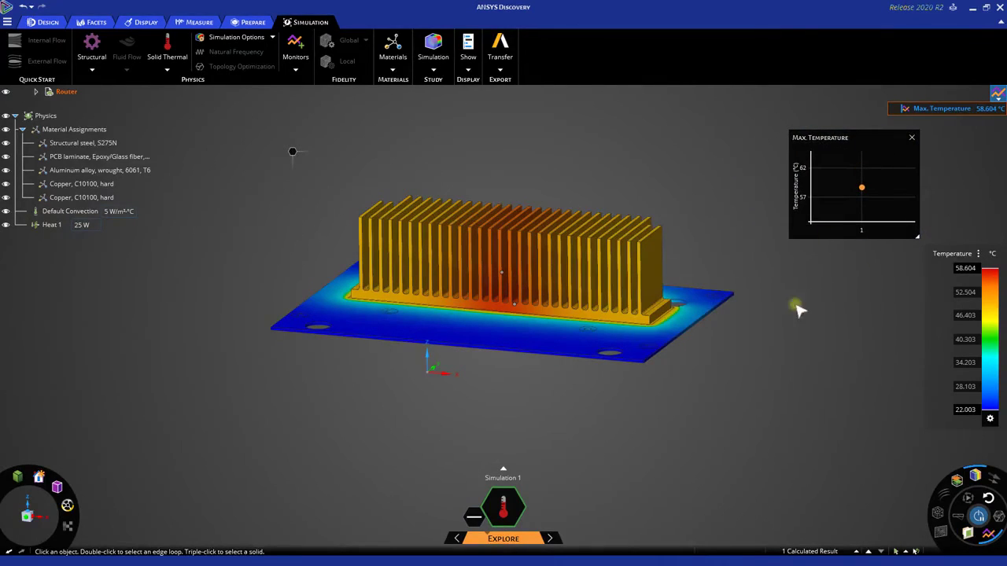
scroll(797, 345, down, 1)
shift+middle_drag(797, 345, 786, 351)
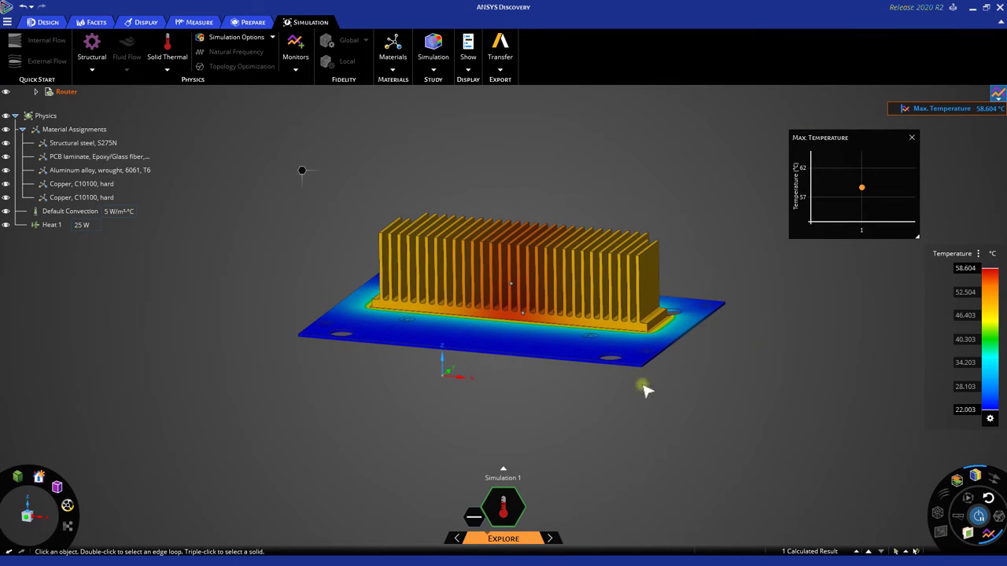
scroll(551, 418, up, 2)
shift+middle_drag(547, 411, 539, 417)
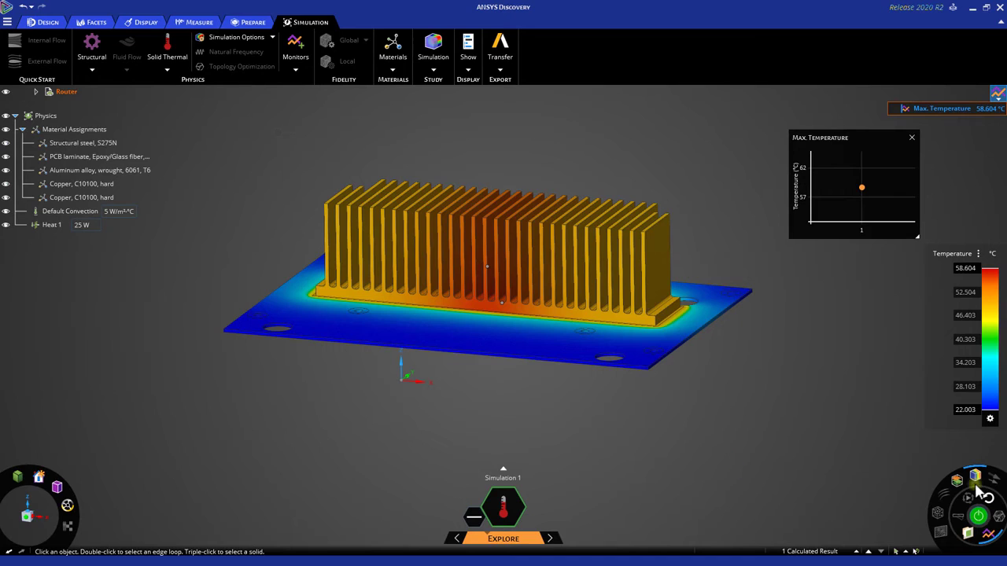
- Turn off the temperature contours, expand the Router structure and show the Case component again
mouse_move(975, 478)
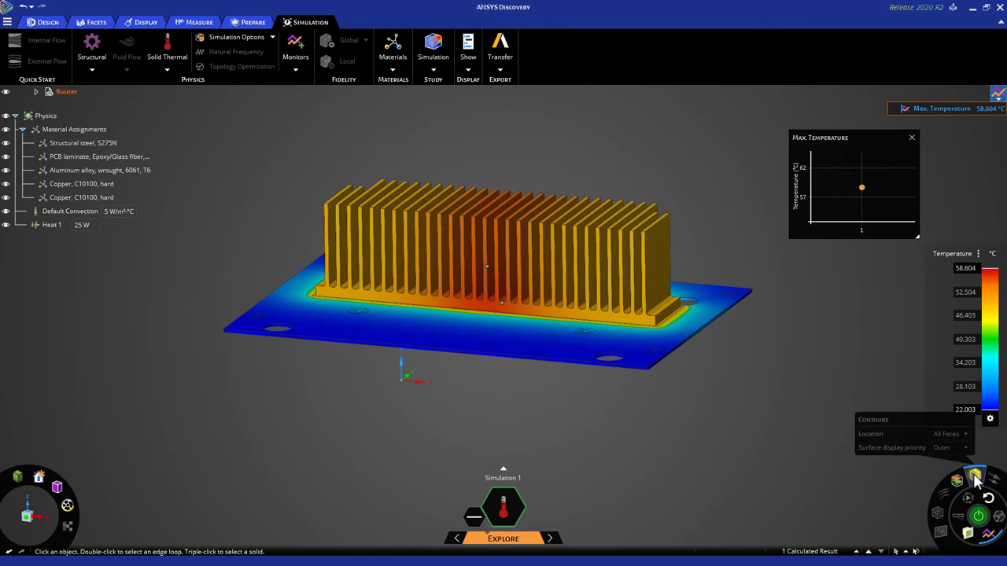
click(975, 478)
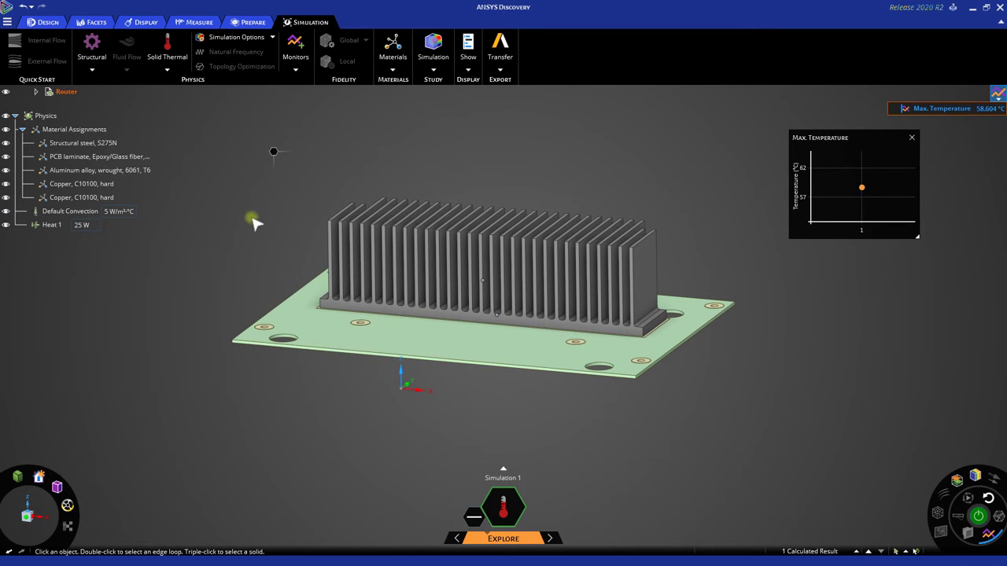
click(37, 93)
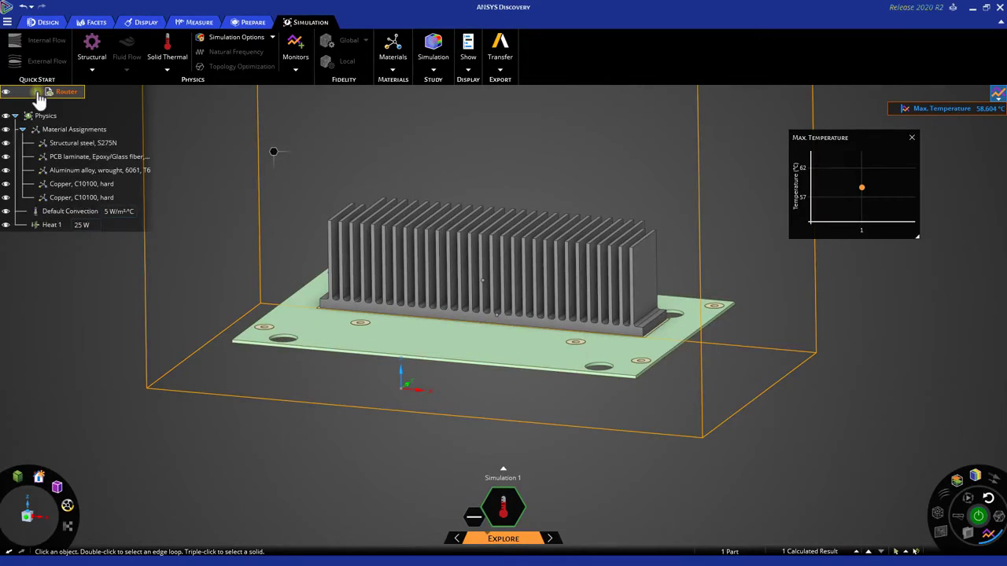
click(36, 93)
click(34, 105)
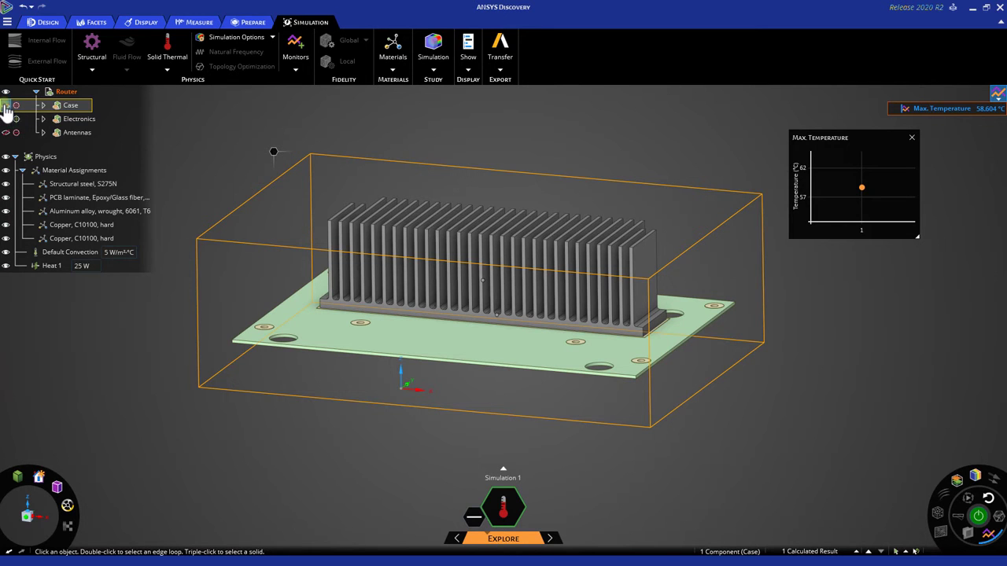
click(6, 107)
- Make the router case's top shell transparent and examine how the heat sink fits beneath it
middle_drag(385, 418, 381, 414)
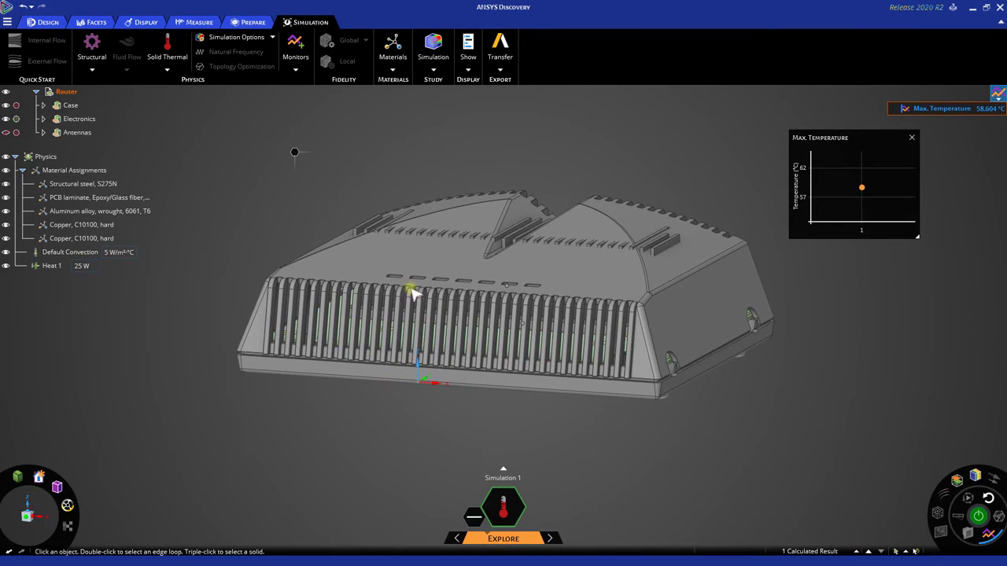
click(422, 259)
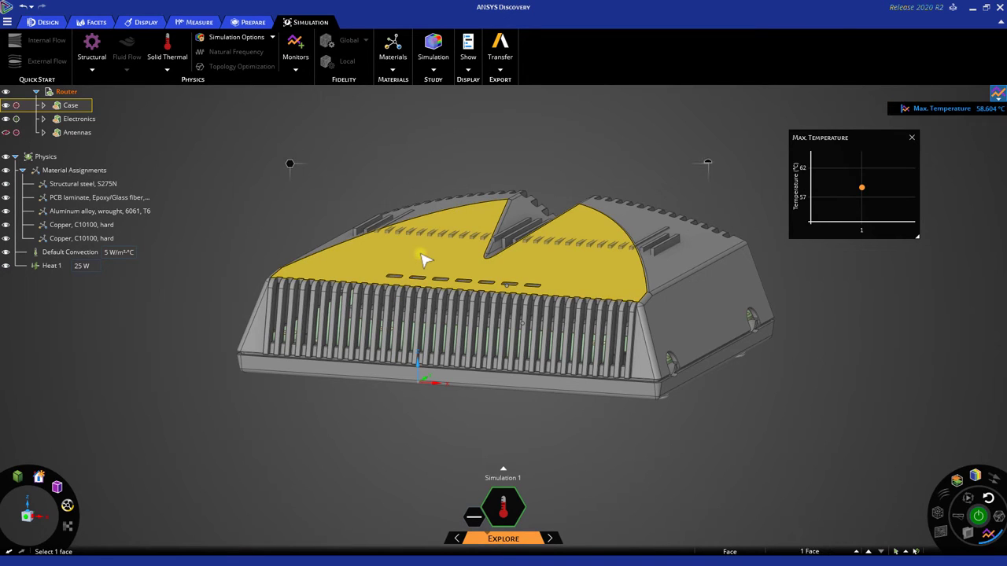
click(421, 258)
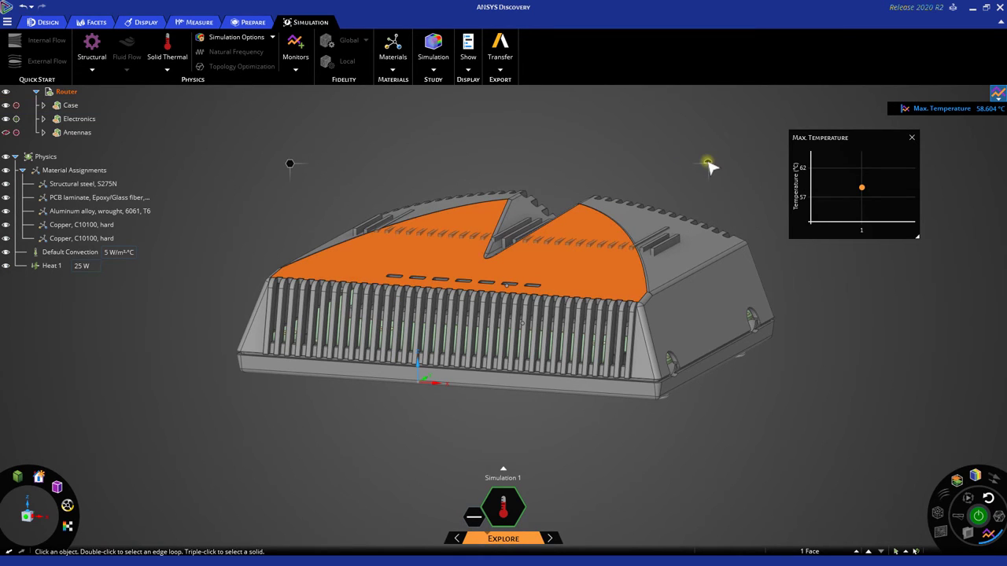
mouse_move(707, 163)
click(718, 151)
click(307, 449)
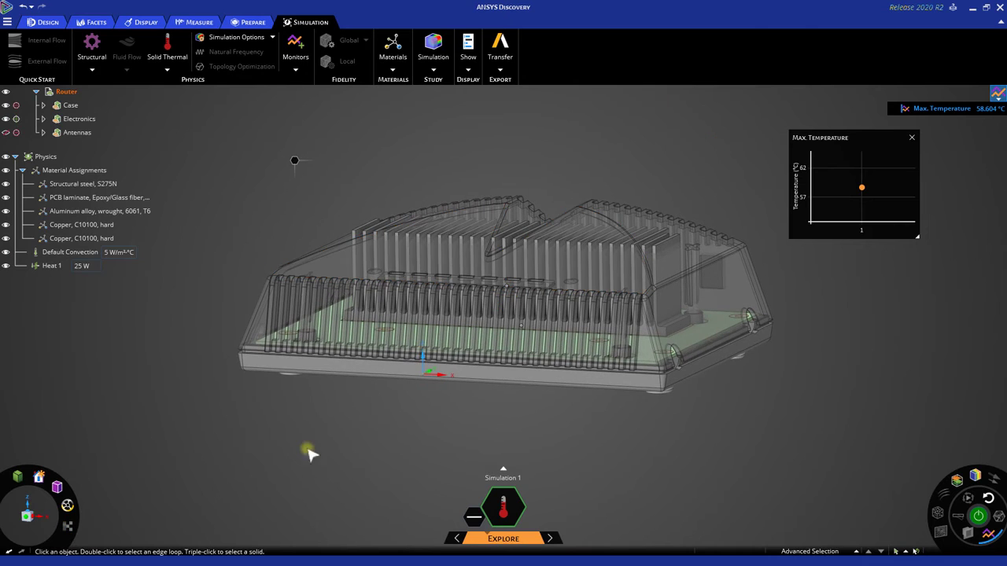
middle_drag(370, 446, 397, 467)
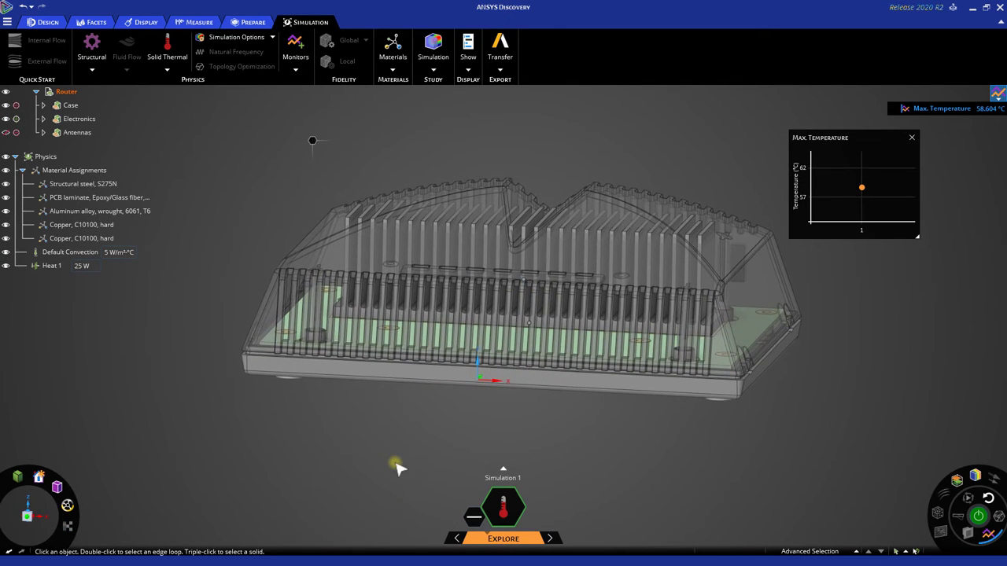
- Hide the Case component and select the top faces of all the heat sink fins
click(6, 109)
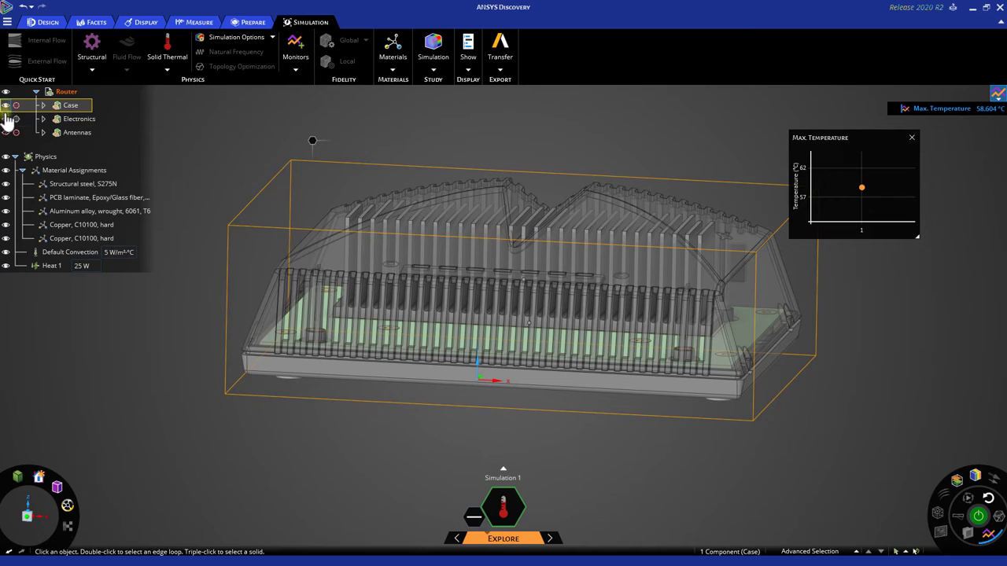
key(Escape)
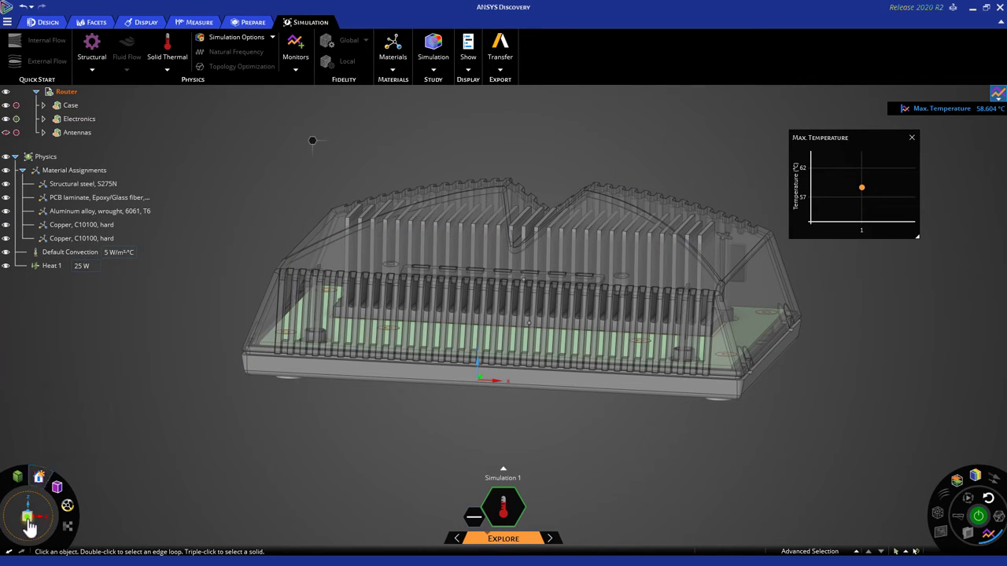
click(5, 104)
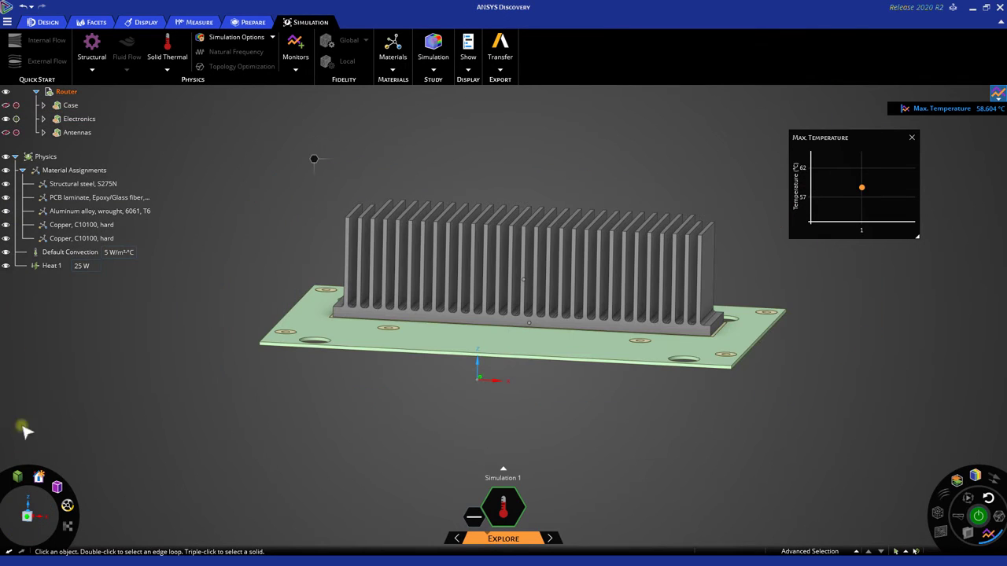
click(30, 518)
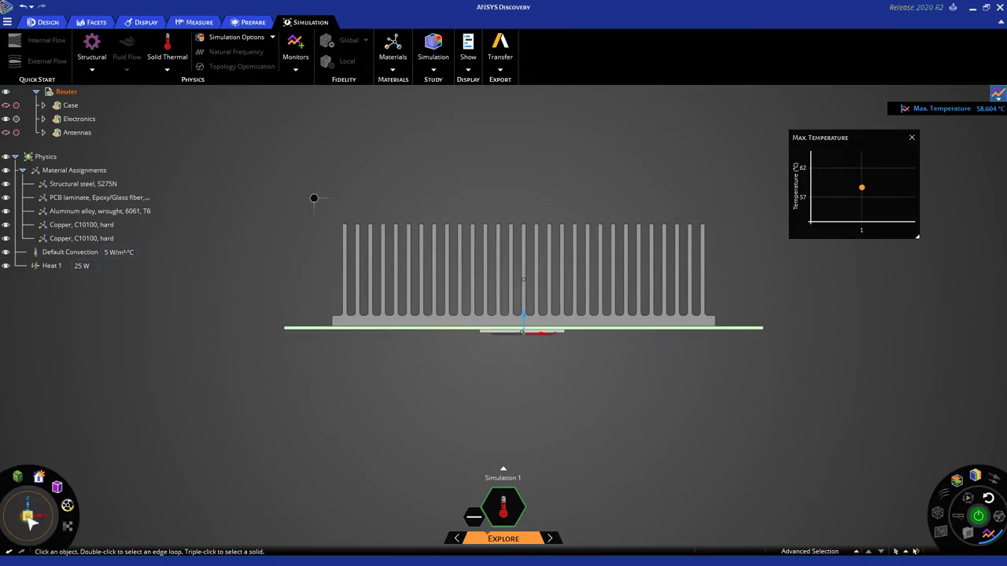
scroll(342, 432, up, 2)
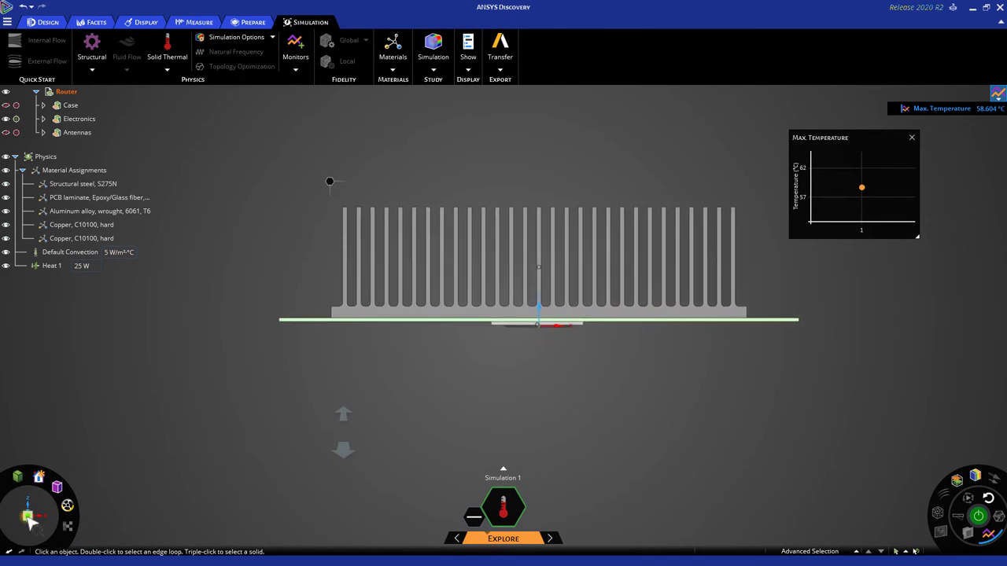
ctrl+middle_drag(342, 431, 315, 487)
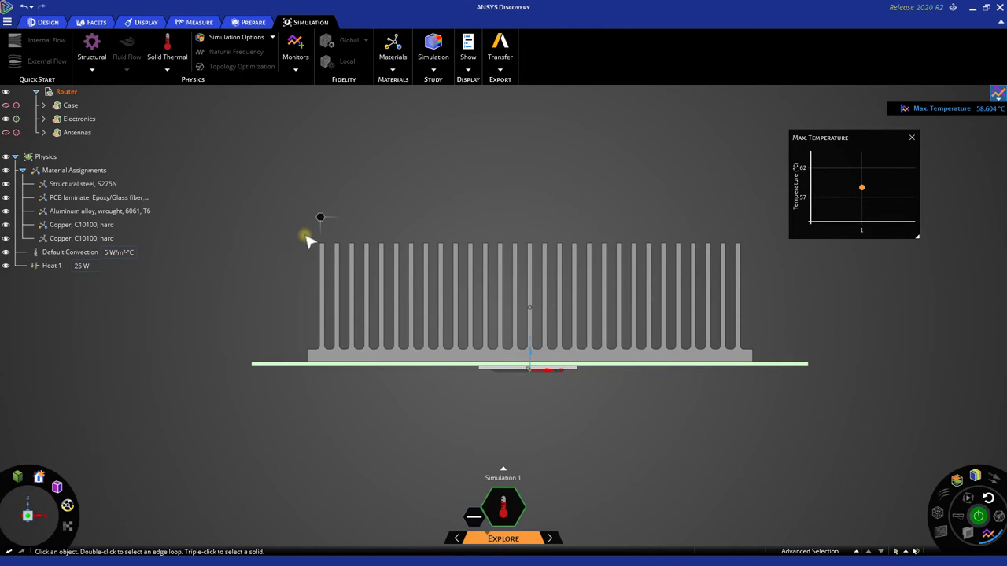
drag(303, 234, 750, 256)
middle_drag(753, 287, 759, 304)
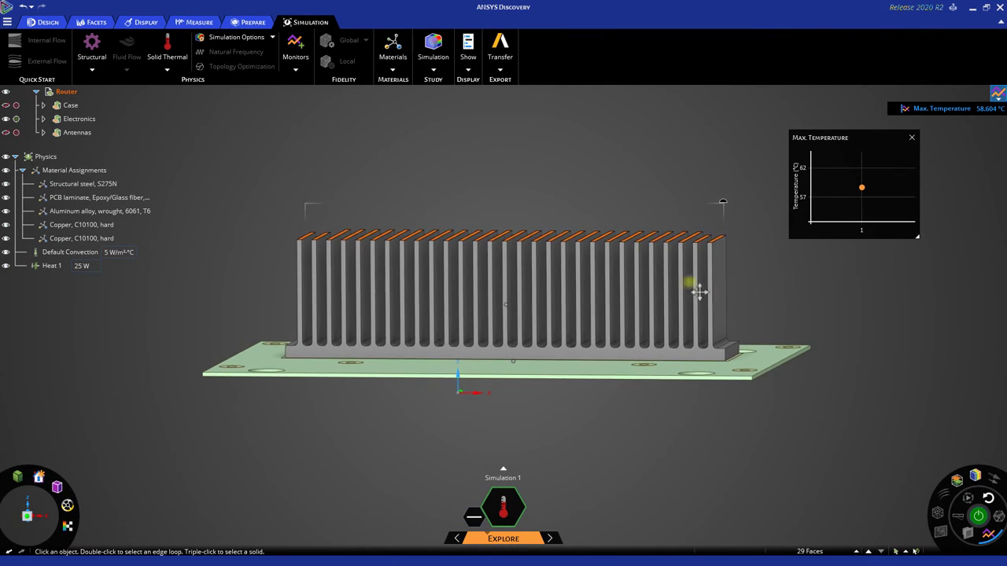
- Show the Case again and move the selected fin top faces down about 9.8 mm so the heat sink fits under the cover
right_click(307, 212)
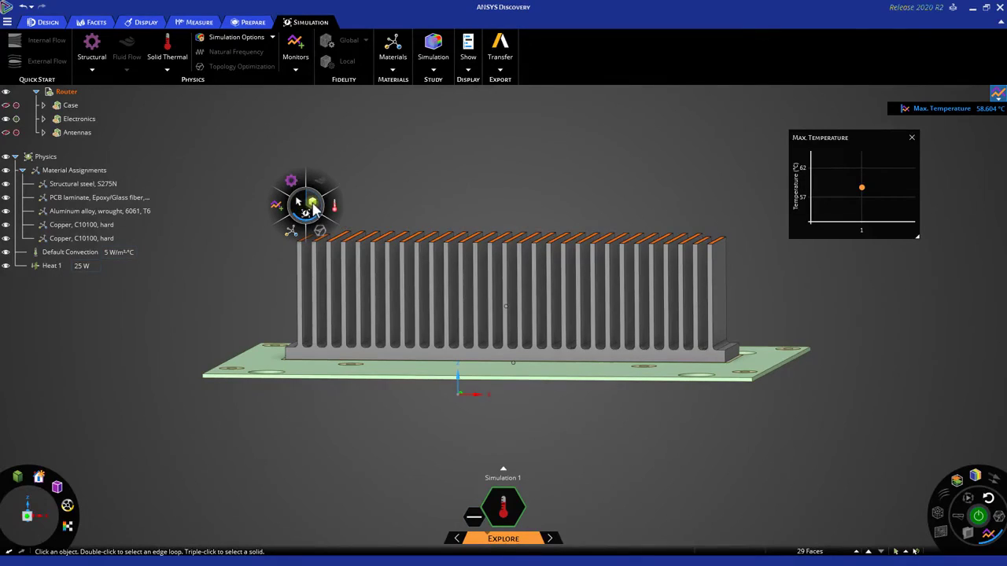
click(313, 206)
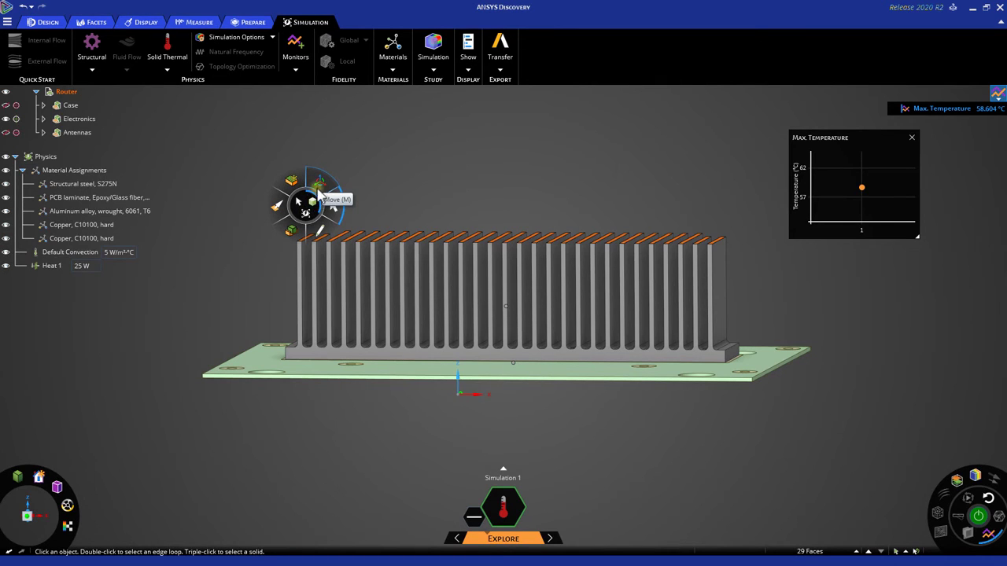
click(321, 186)
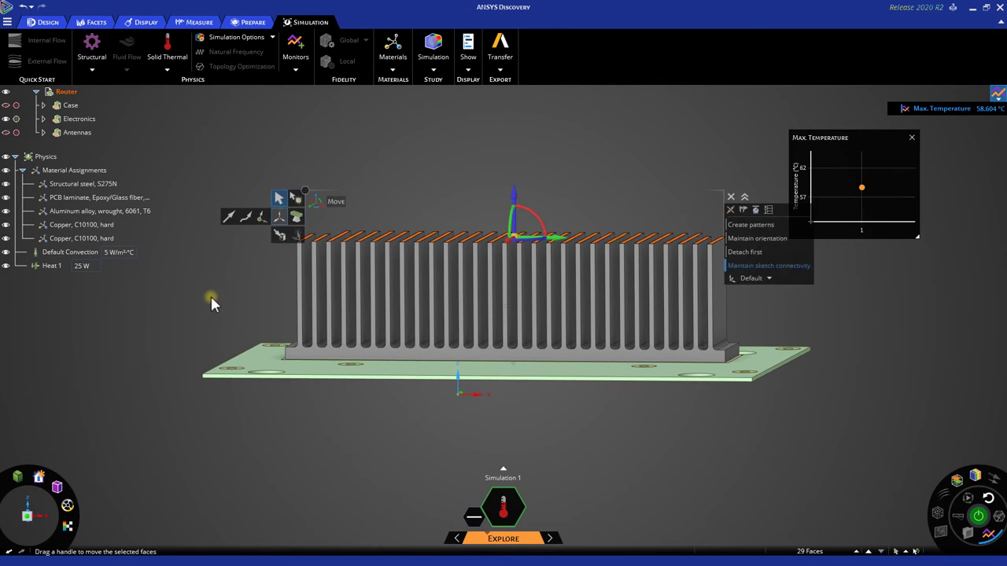
click(6, 109)
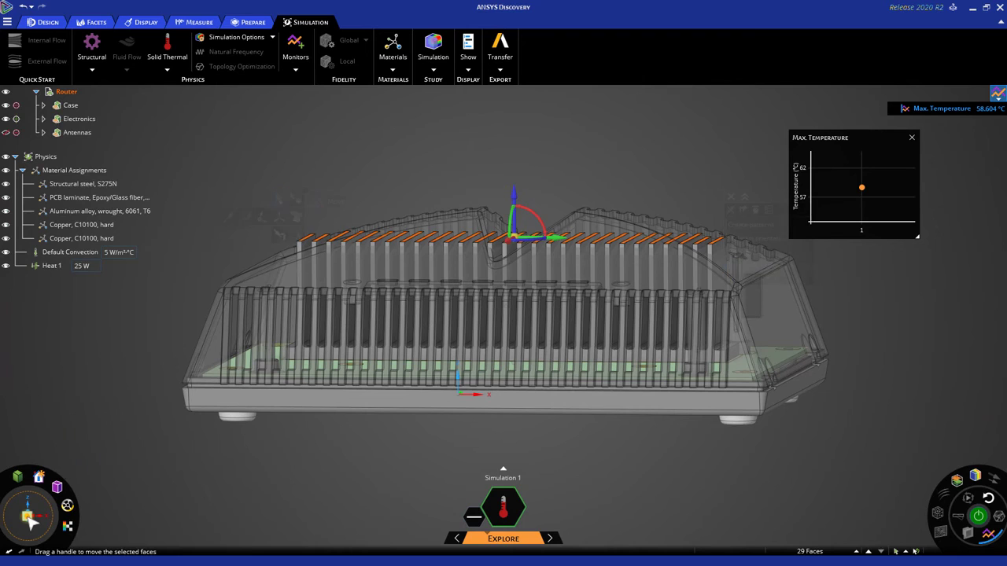
click(30, 519)
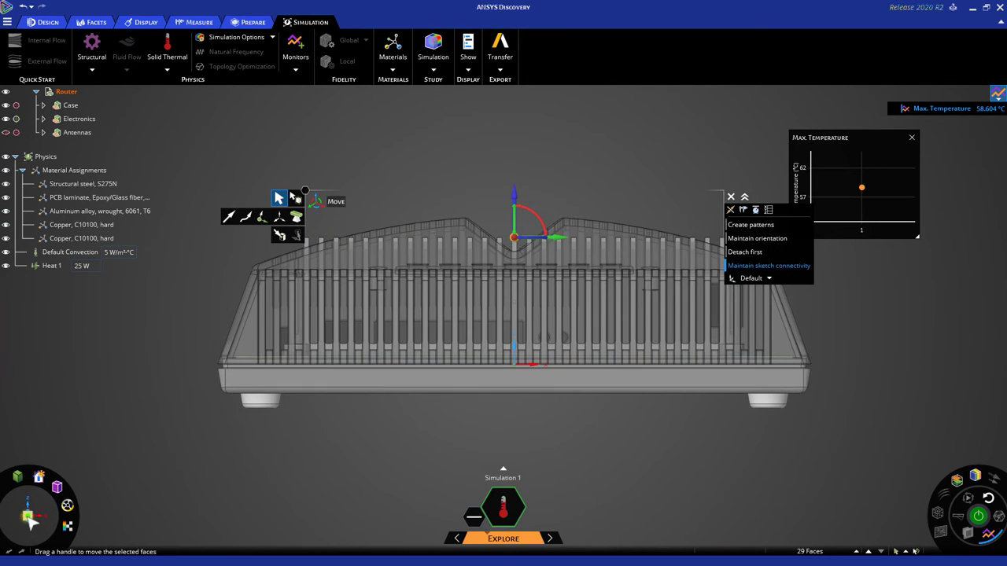
scroll(489, 228, up, 1)
scroll(491, 228, up, 2)
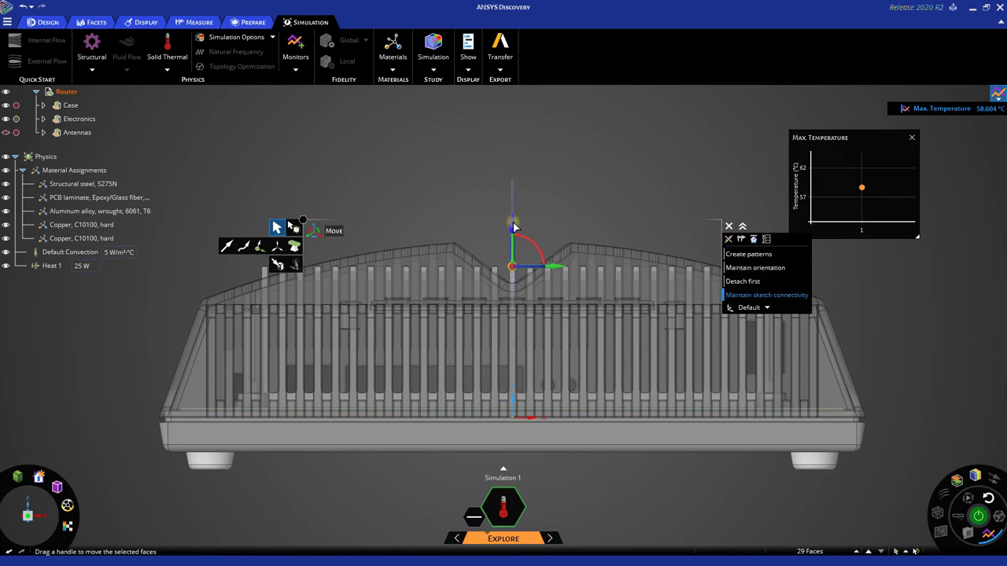
drag(512, 223, 513, 250)
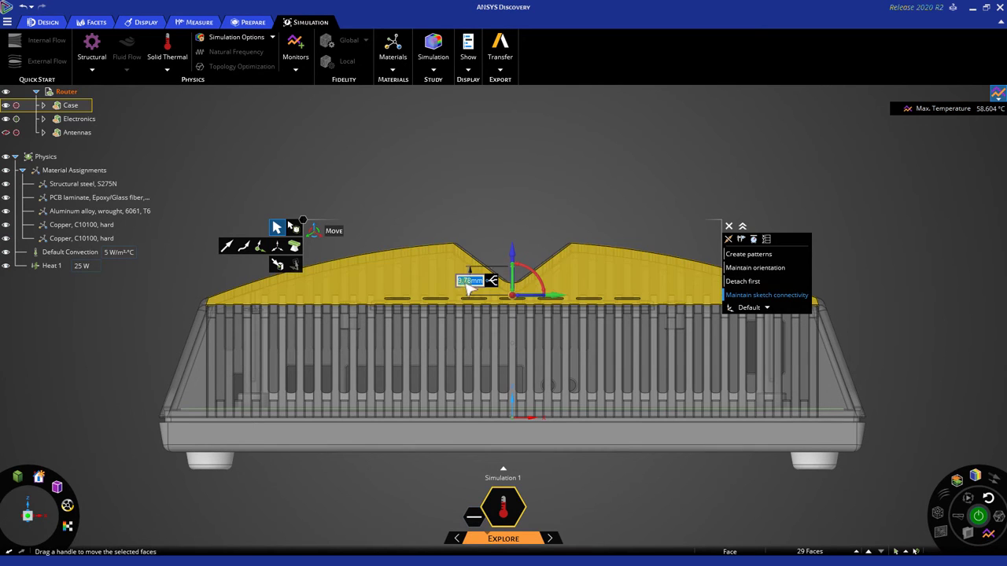
middle_drag(523, 203, 521, 200)
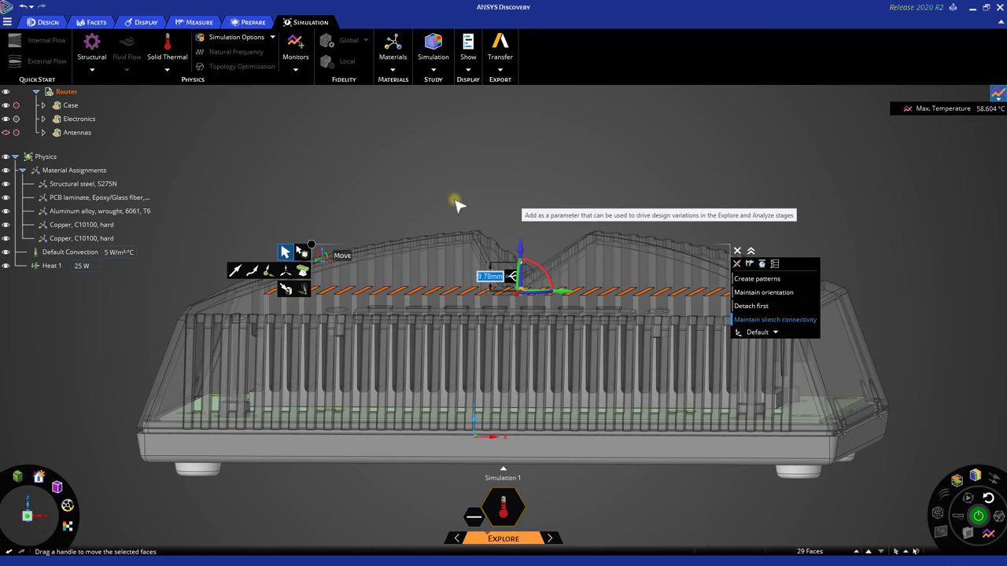
click(456, 203)
scroll(505, 190, down, 2)
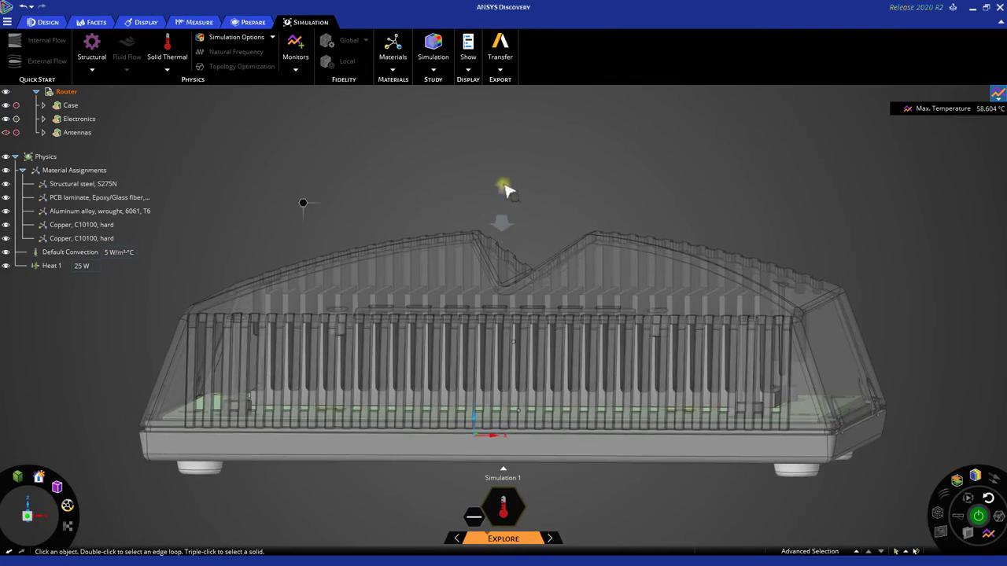
- Hide the Case component and collapse the Router structure
click(36, 93)
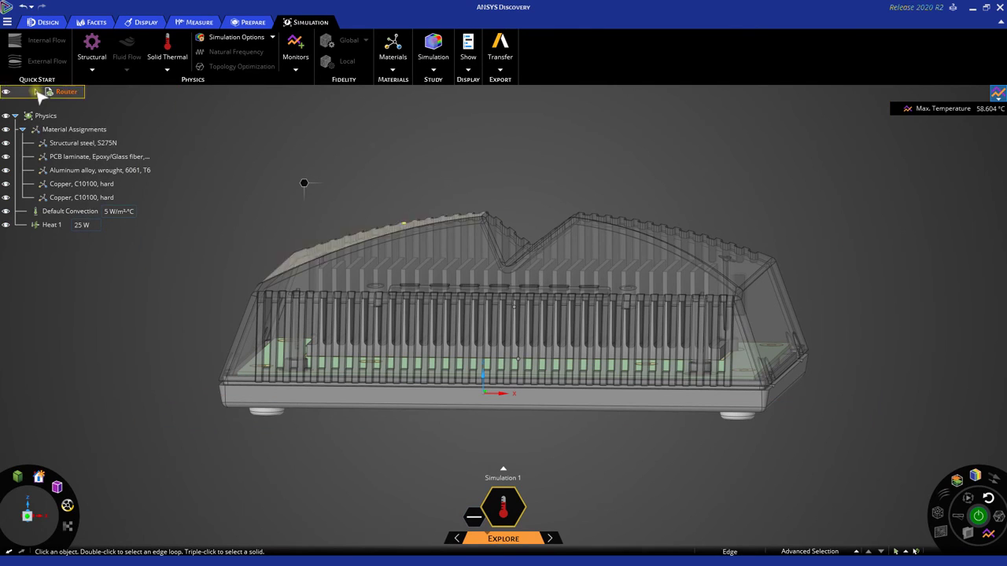
click(36, 93)
click(36, 92)
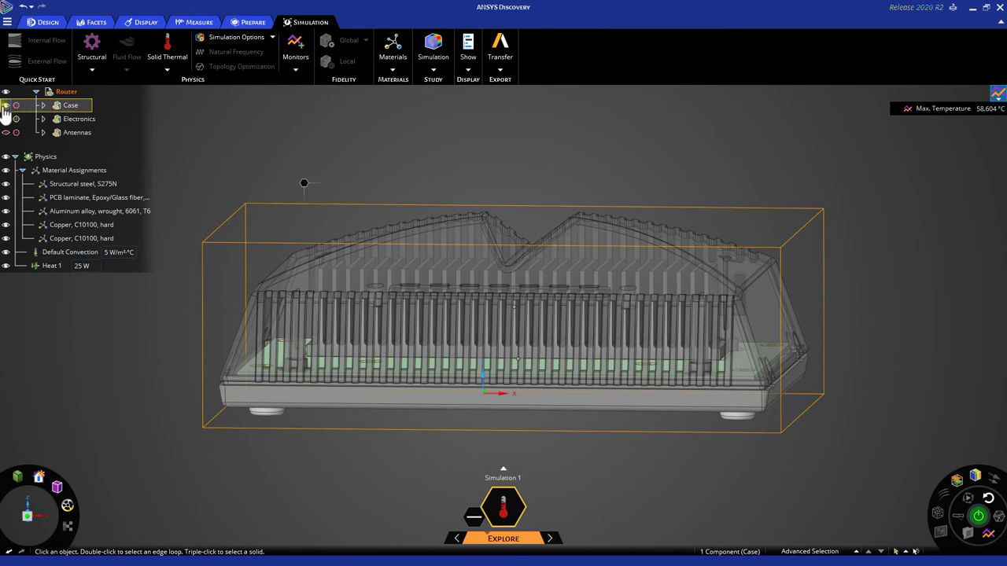
click(6, 105)
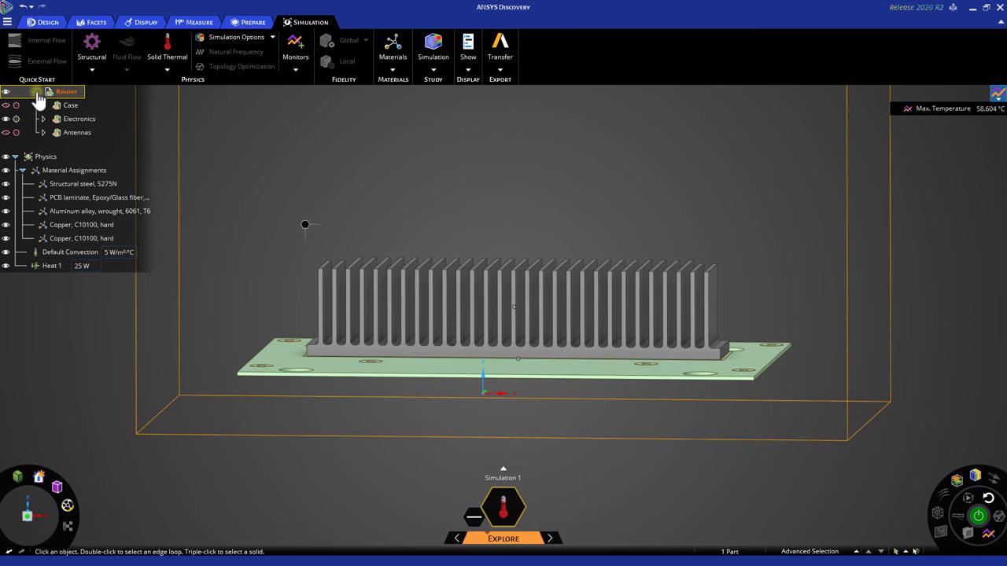
click(36, 93)
- Run the solid thermal simulation again and examine the temperature distribution on the shortened heat sink and board
middle_drag(596, 233, 611, 225)
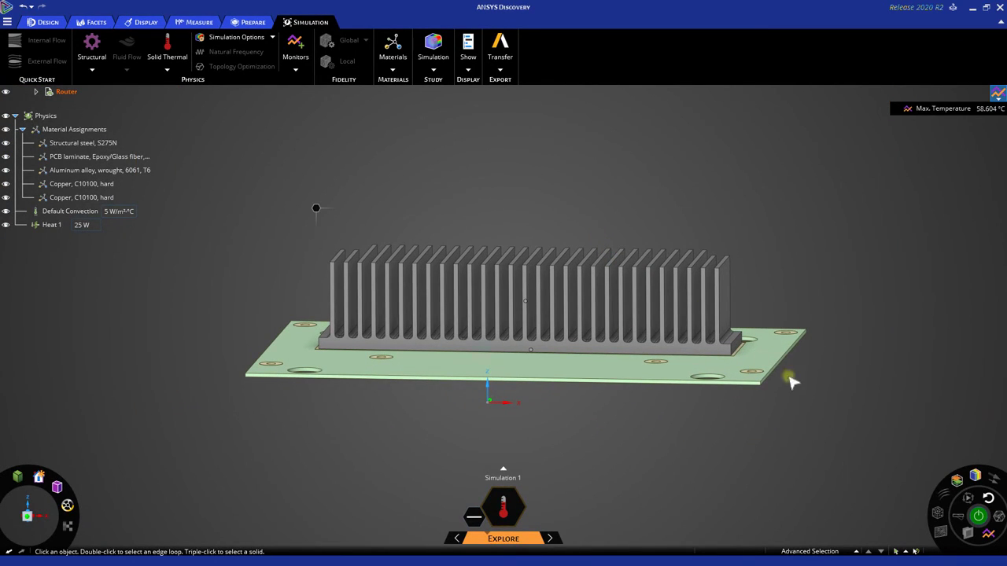
click(980, 518)
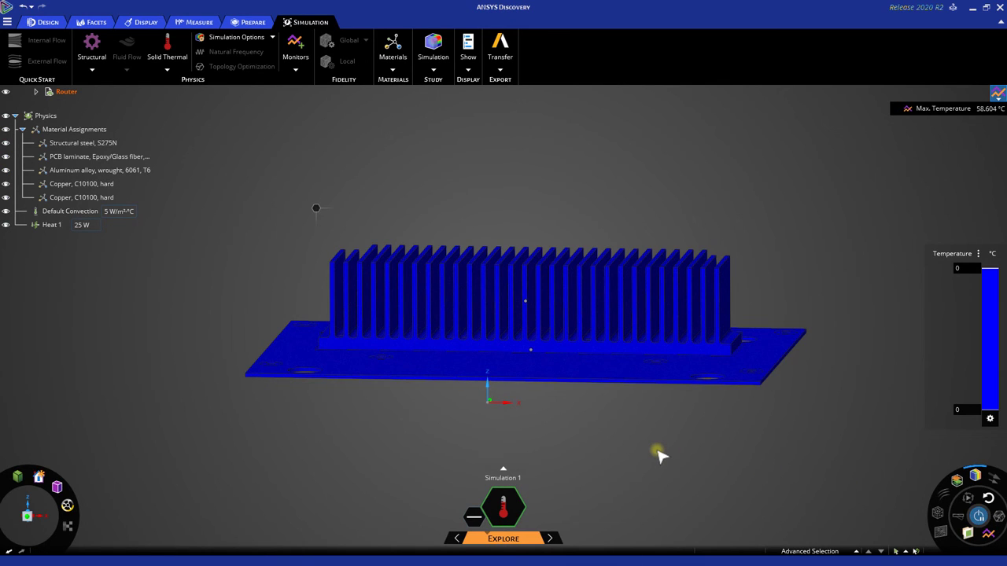
mouse_move(579, 425)
middle_down()
mouse_move(590, 432)
mouse_move(583, 429)
middle_up()
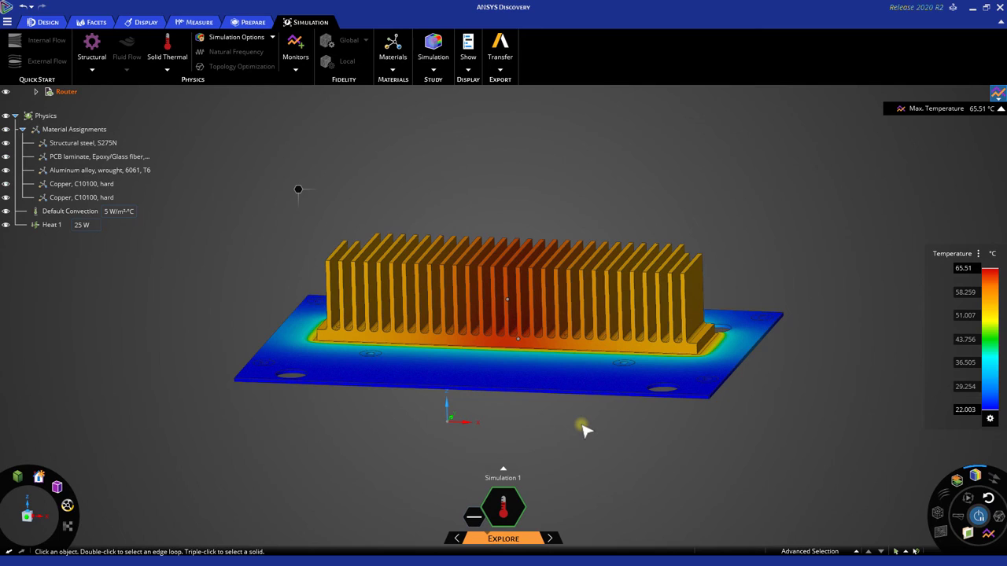